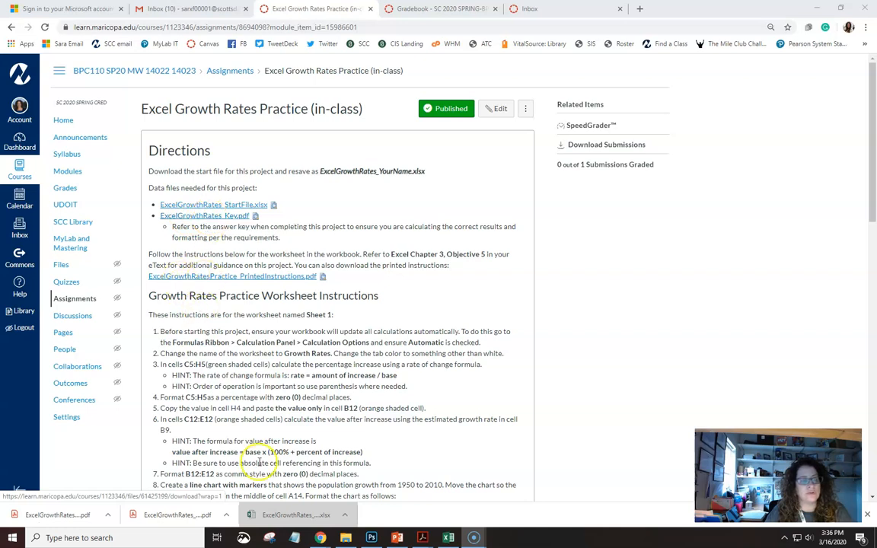
# - Switch to the Excel start workbook and the PDF instructions, and look over the answer key before returning to the printed instructions
pyautogui.click(449, 537)
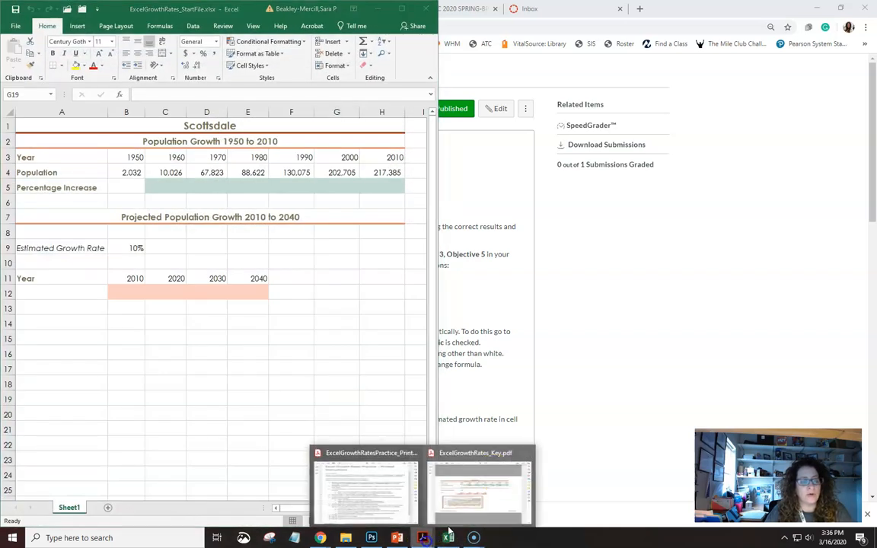
pyautogui.click(367, 449)
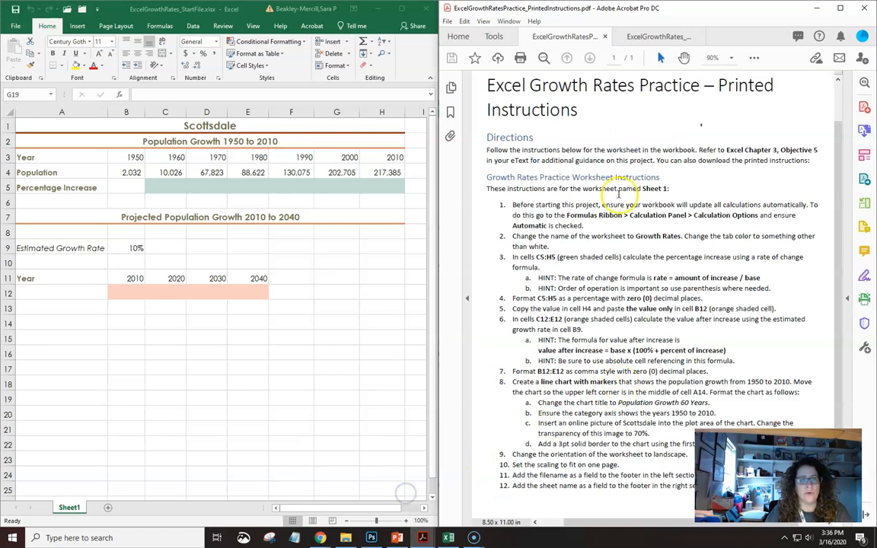
pyautogui.click(659, 38)
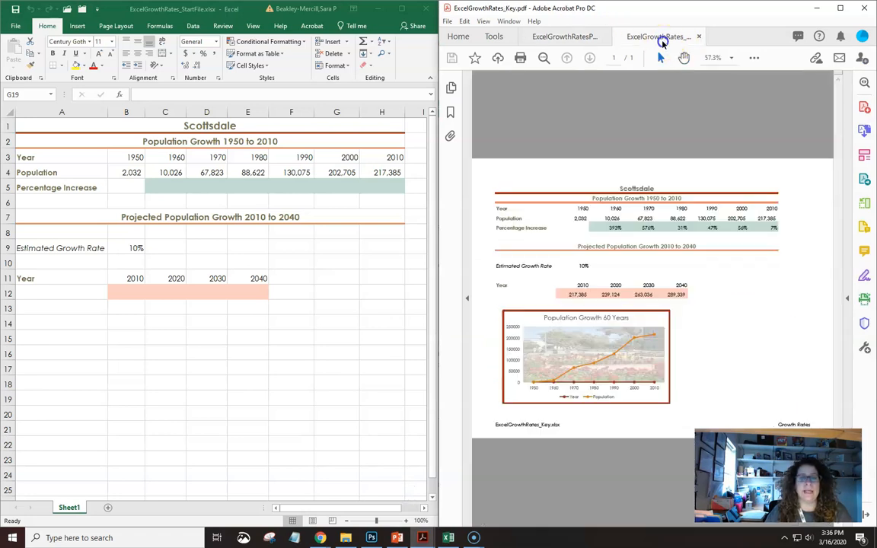
pyautogui.click(562, 38)
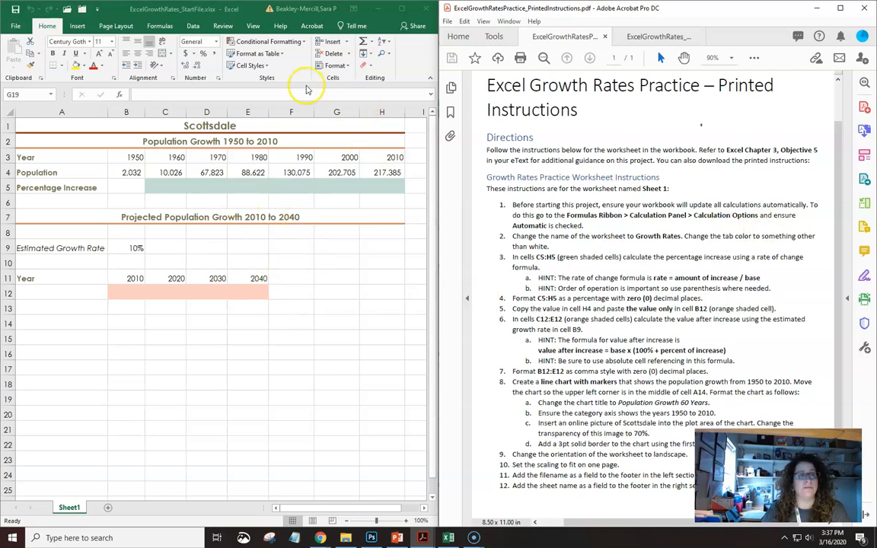
# - Set the workbook's calculation option to Automatic
pyautogui.click(160, 27)
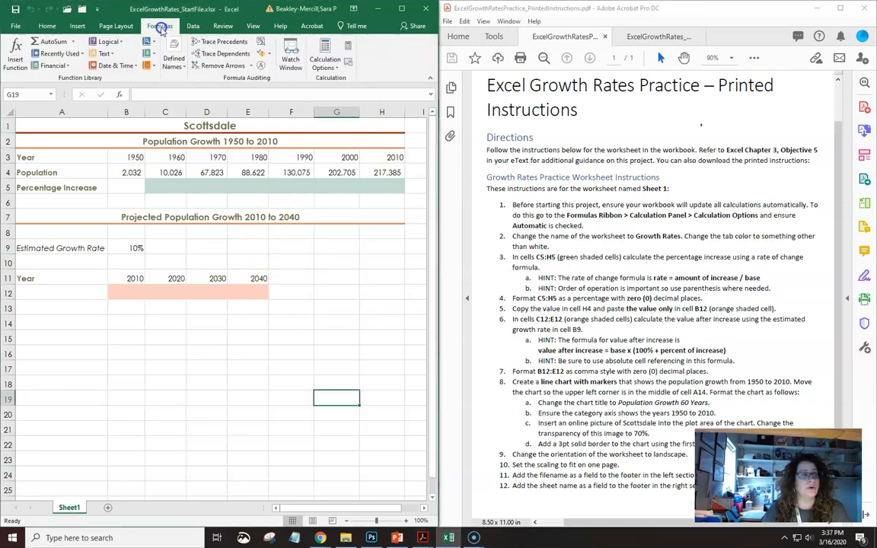
pyautogui.click(326, 63)
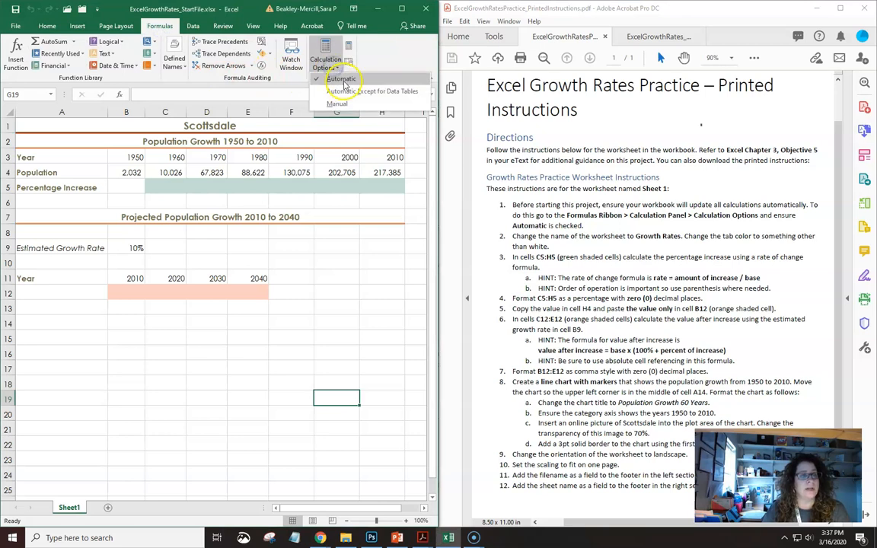
pyautogui.click(344, 82)
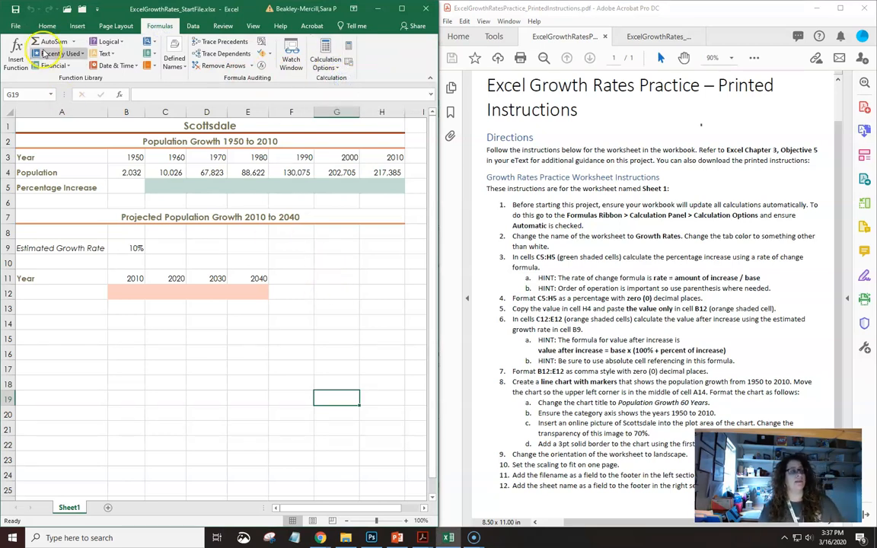
# - Save a copy of the workbook in Downloads, named ExcelGrowthRates_ followed by the author's first name
pyautogui.click(23, 29)
pyautogui.click(31, 128)
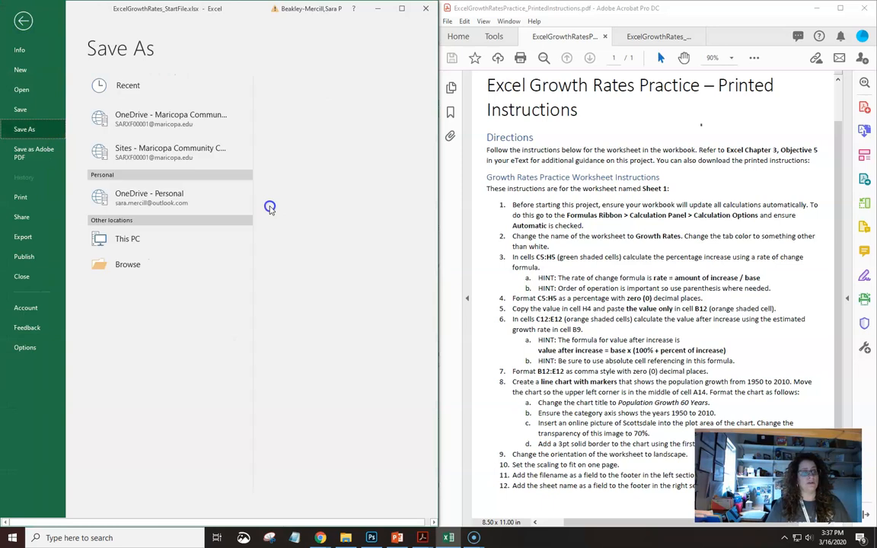
pyautogui.click(128, 289)
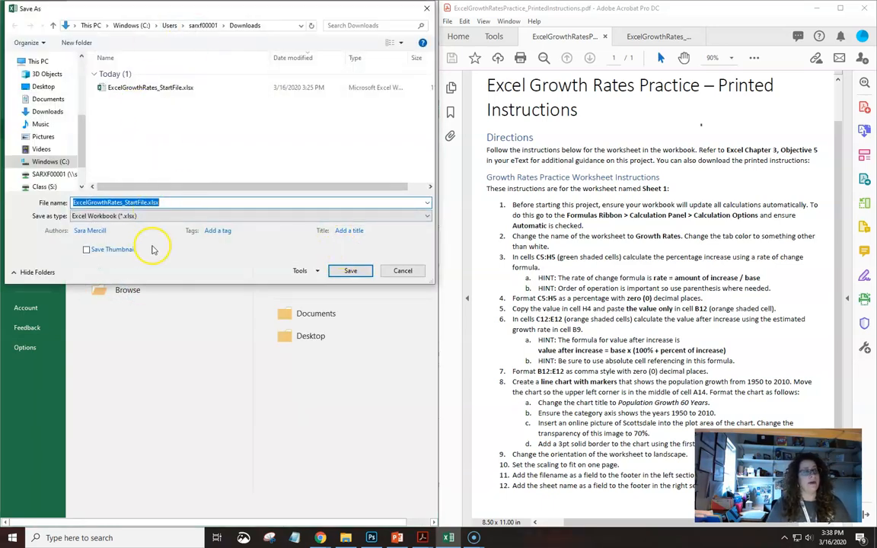
pyautogui.click(167, 201)
pyautogui.write('Sara')
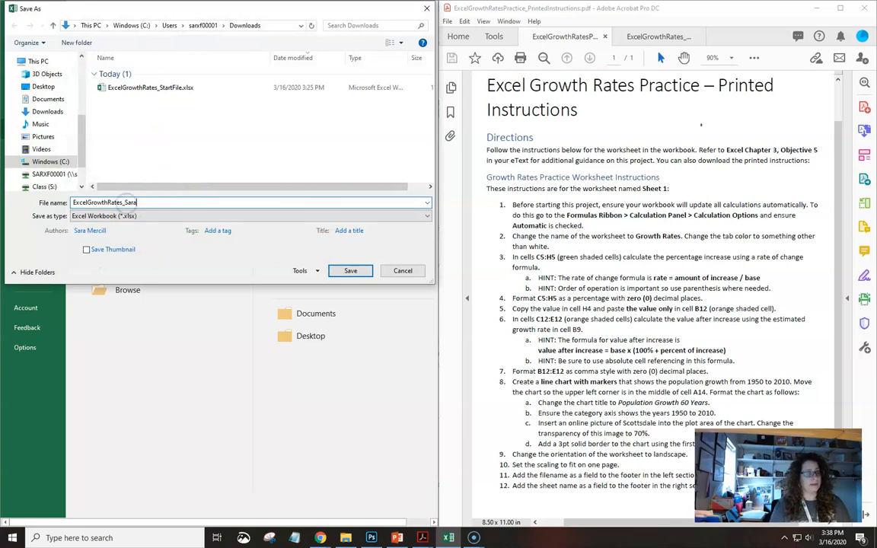
pyautogui.press('Return')
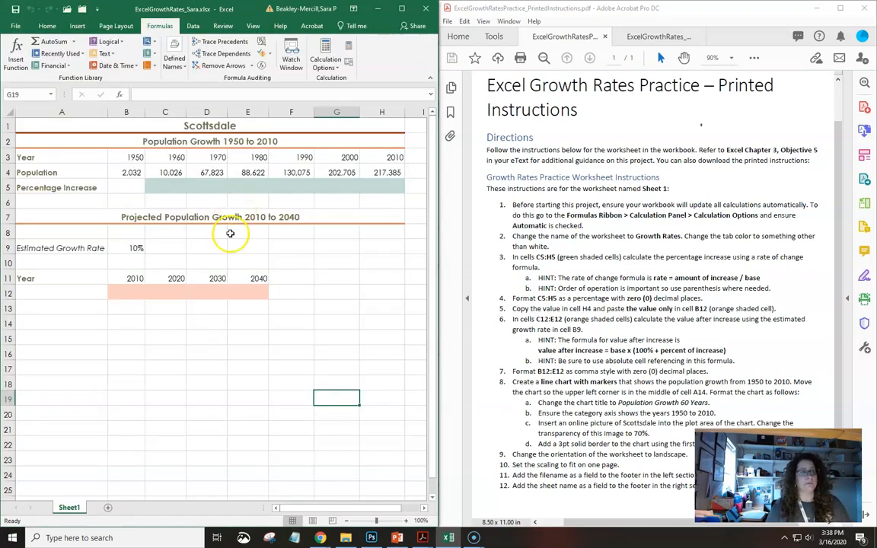
# - Check instruction 2 in the PDF and rename the Sheet1 worksheet as Growth Rates
pyautogui.moveTo(508, 236); pyautogui.dragTo(548, 247)
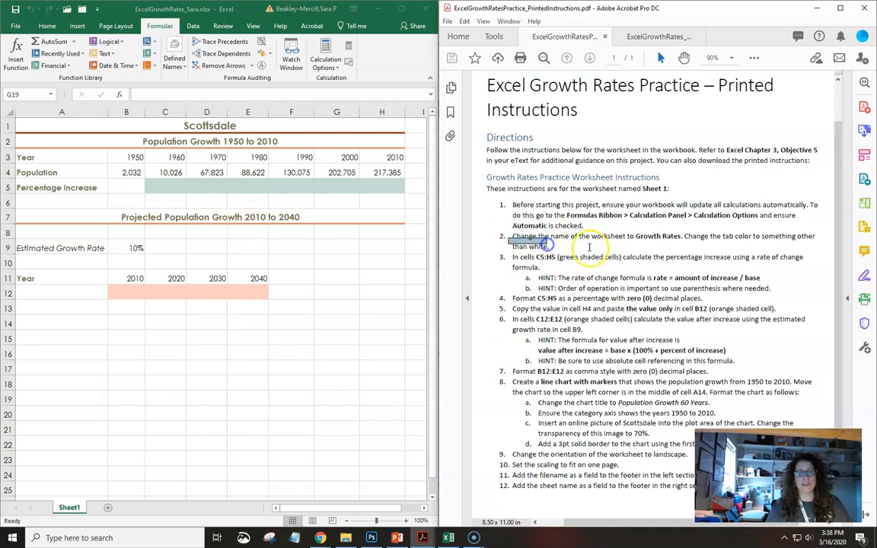
pyautogui.click(647, 238)
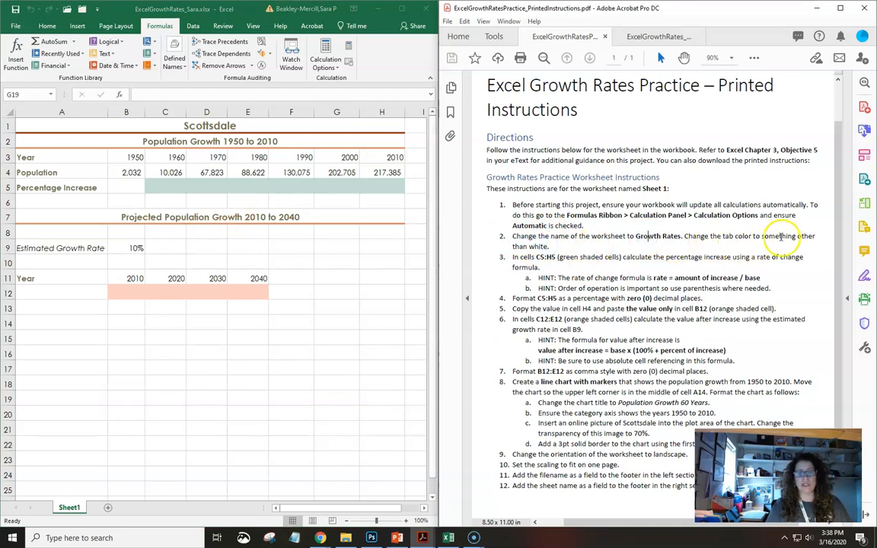
pyautogui.doubleClick(84, 507)
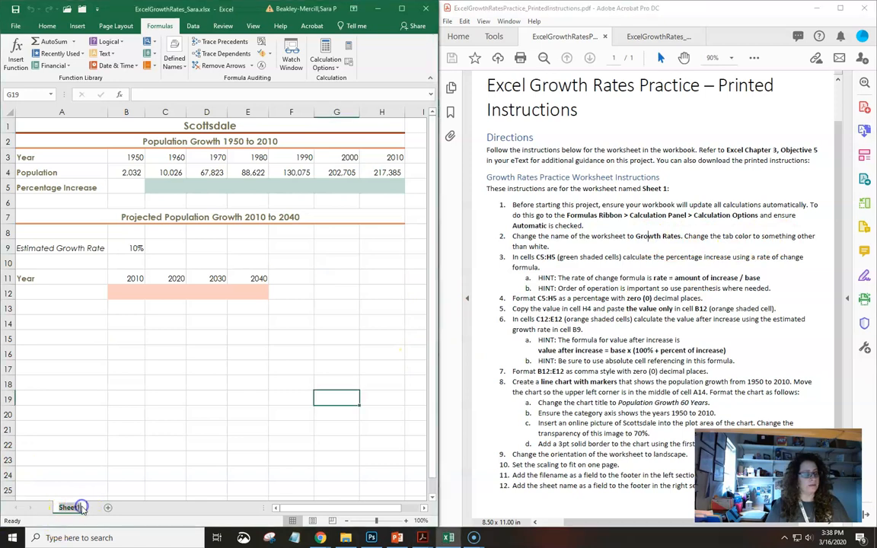
pyautogui.write('Growth Rates')
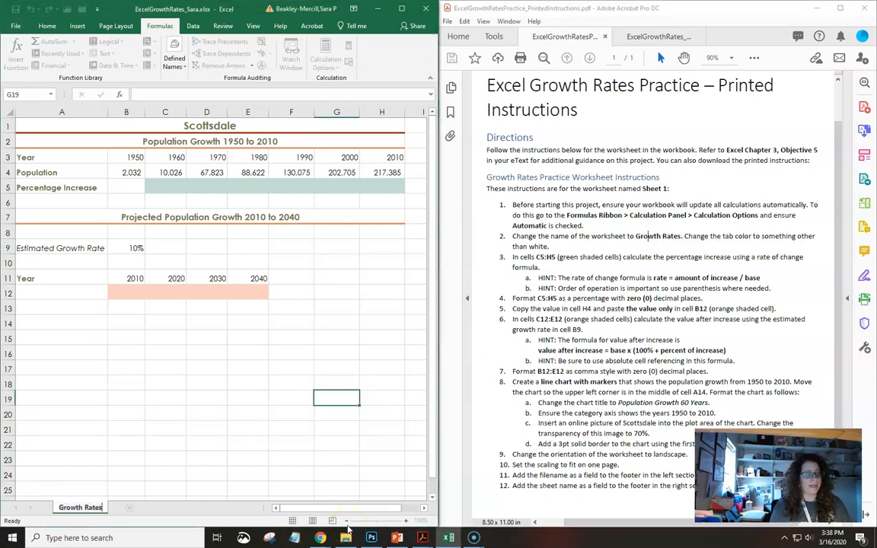
pyautogui.press('Return')
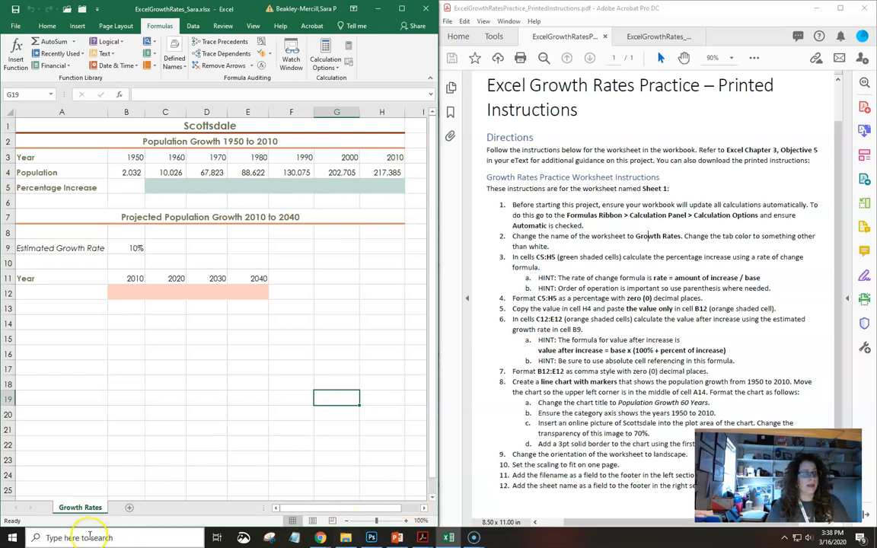
# - Color the Growth Rates worksheet tab teal from the theme colors
pyautogui.rightClick(80, 507)
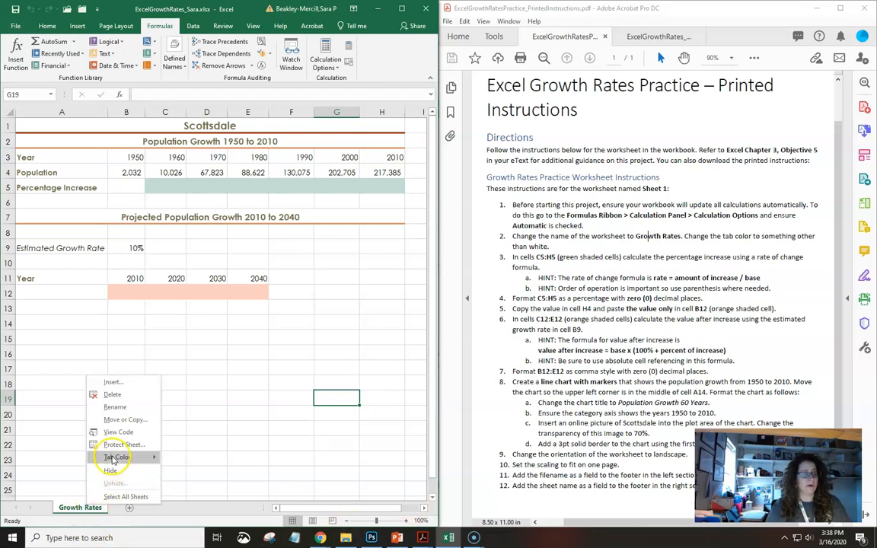
pyautogui.moveTo(112, 459)
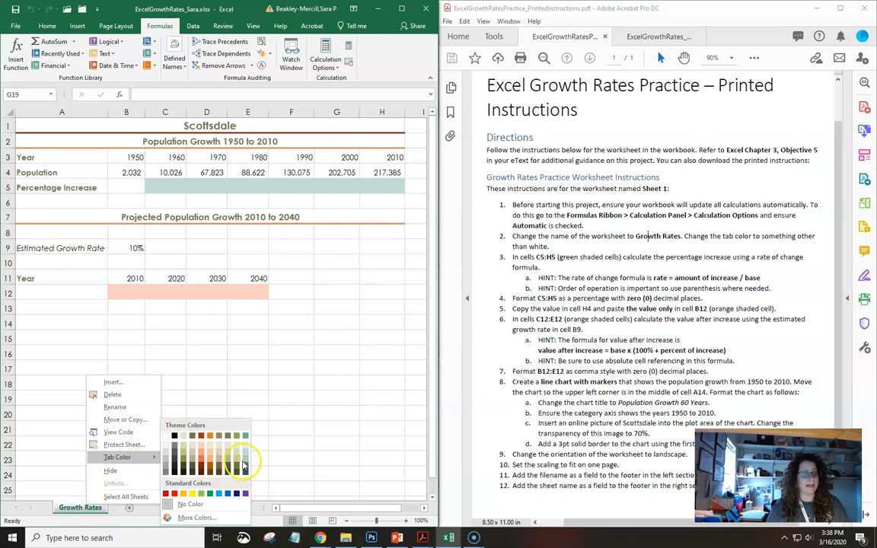
pyautogui.click(245, 438)
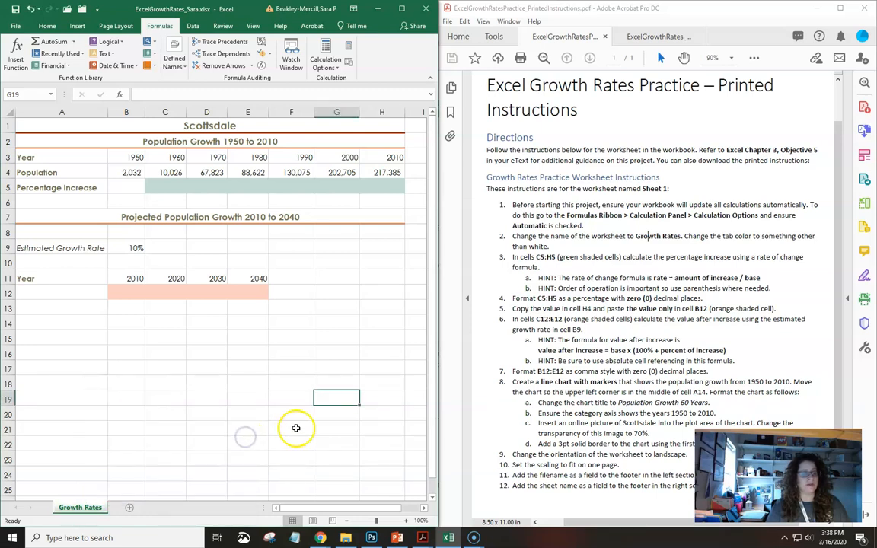
# - Add a blank worksheet to check the Growth Rates tab color, and delete the blank worksheet again
pyautogui.click(129, 509)
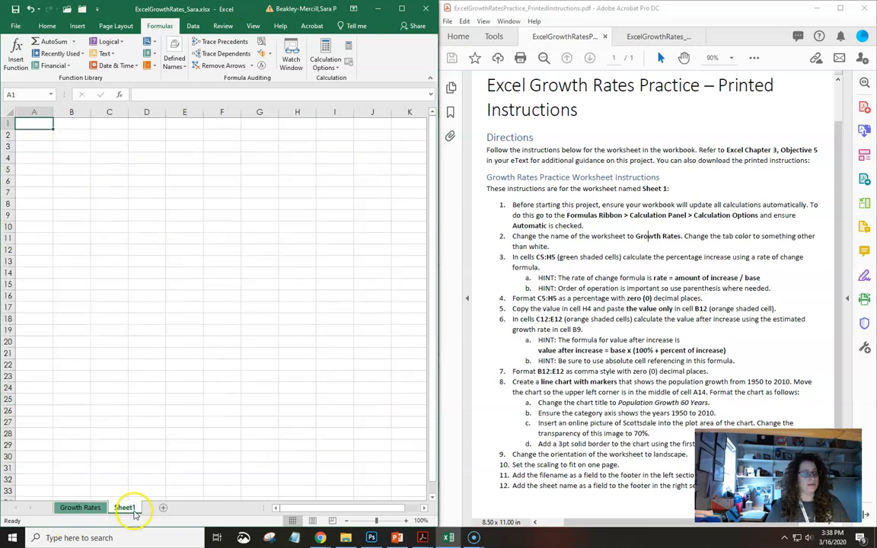
pyautogui.rightClick(126, 509)
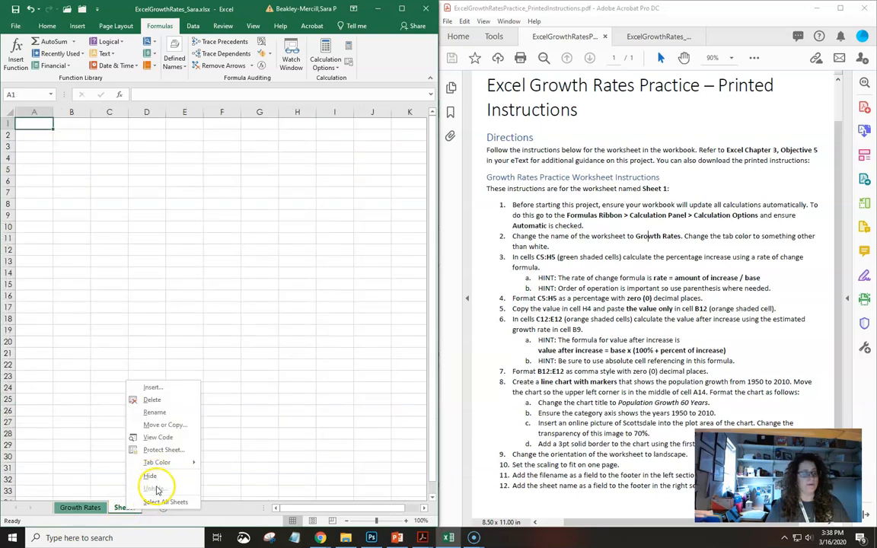
pyautogui.click(152, 399)
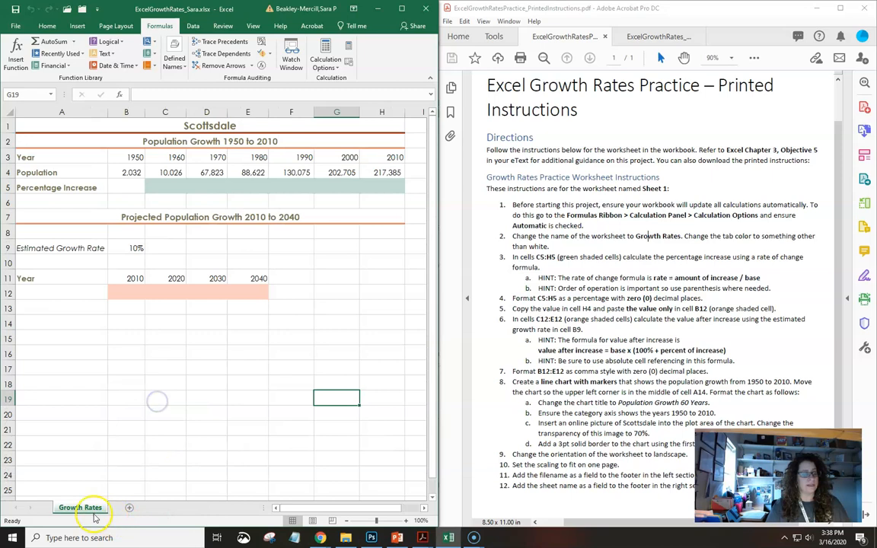
pyautogui.click(202, 365)
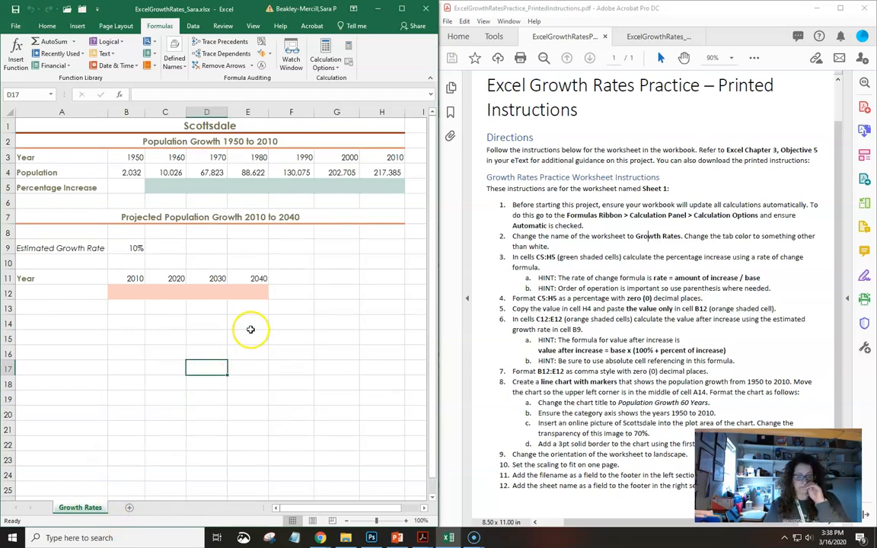
# - Read instruction 3's rate-of-change formula and compare the 1950 and 1960 populations in B4 and C4 with its terms
pyautogui.moveTo(513, 257); pyautogui.dragTo(776, 282)
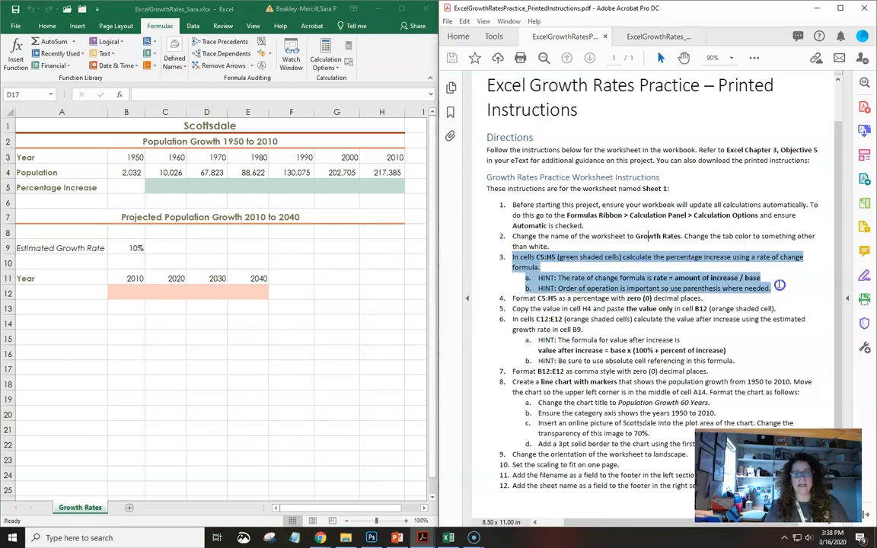
pyautogui.click(156, 186)
pyautogui.click(196, 187)
pyautogui.click(134, 174)
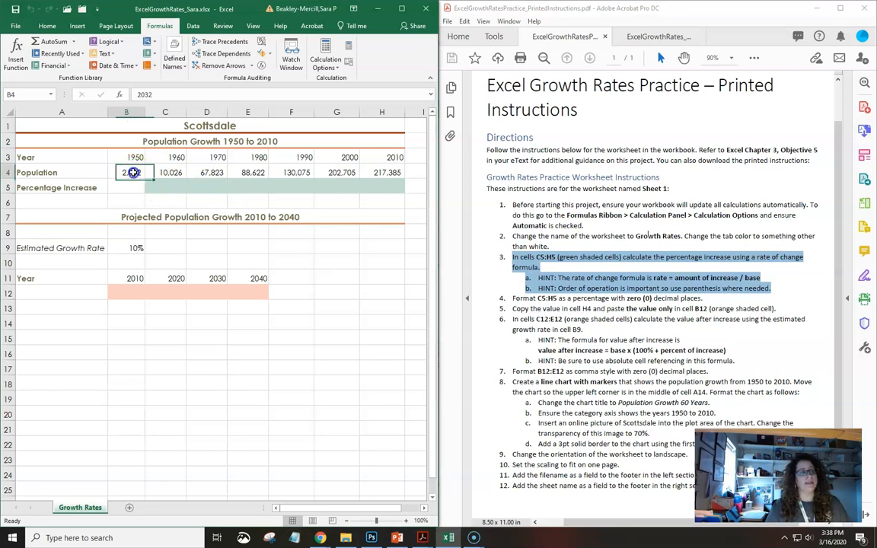
pyautogui.click(156, 172)
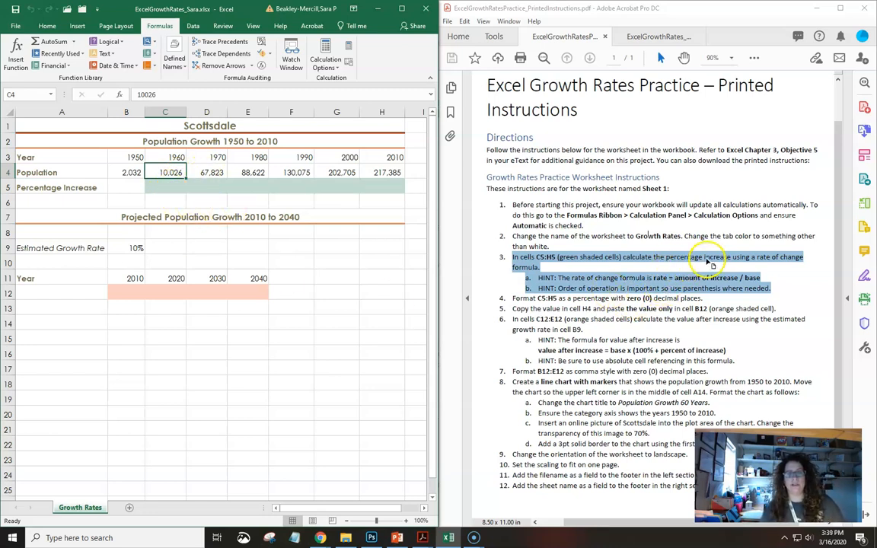
pyautogui.click(656, 280)
pyautogui.moveTo(675, 279); pyautogui.dragTo(729, 277)
pyautogui.click(750, 278)
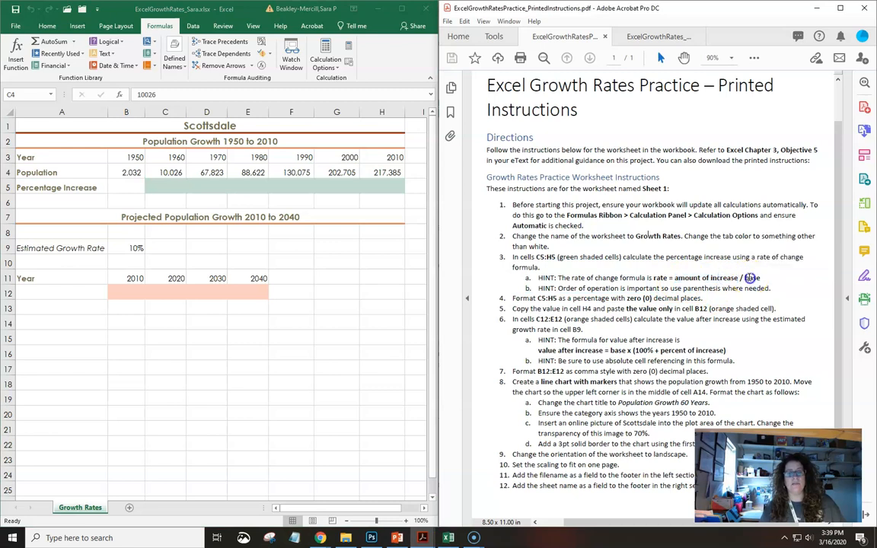
pyautogui.moveTo(138, 172); pyautogui.dragTo(169, 172)
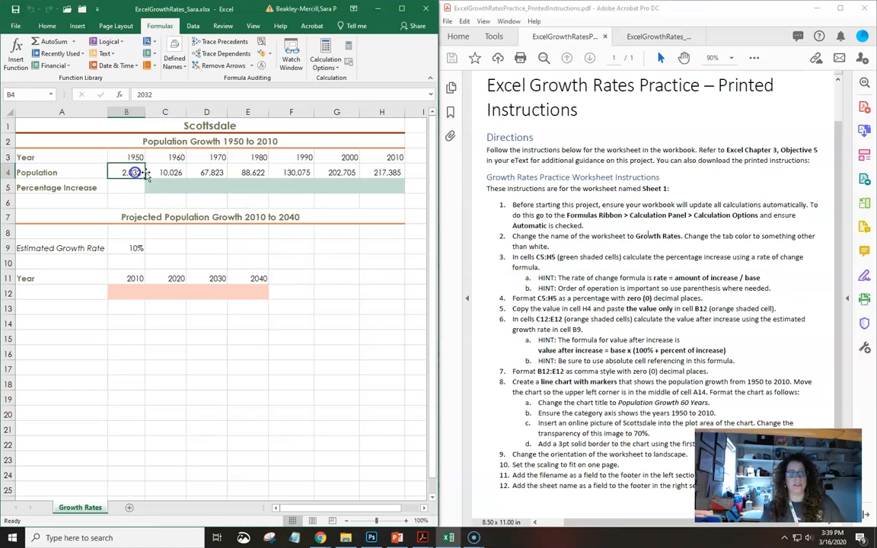
pyautogui.click(166, 173)
pyautogui.moveTo(143, 173); pyautogui.dragTo(164, 172)
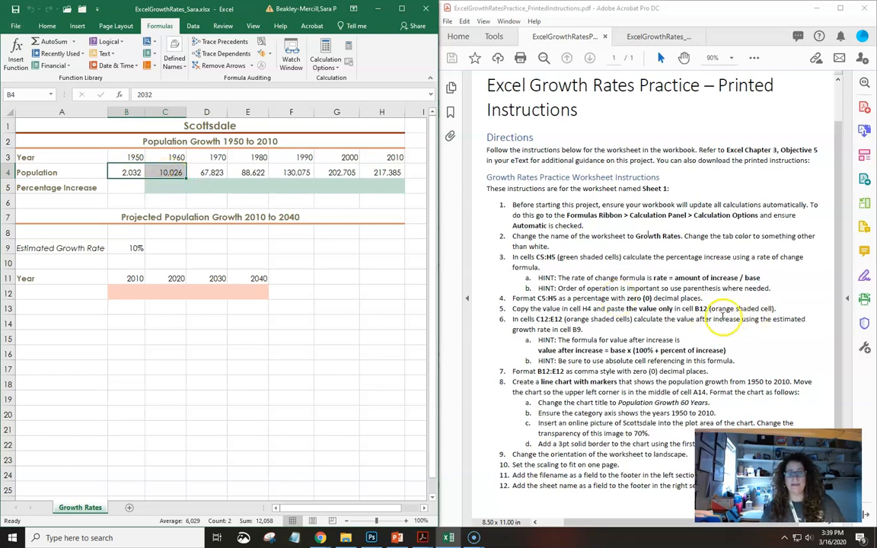
pyautogui.click(131, 173)
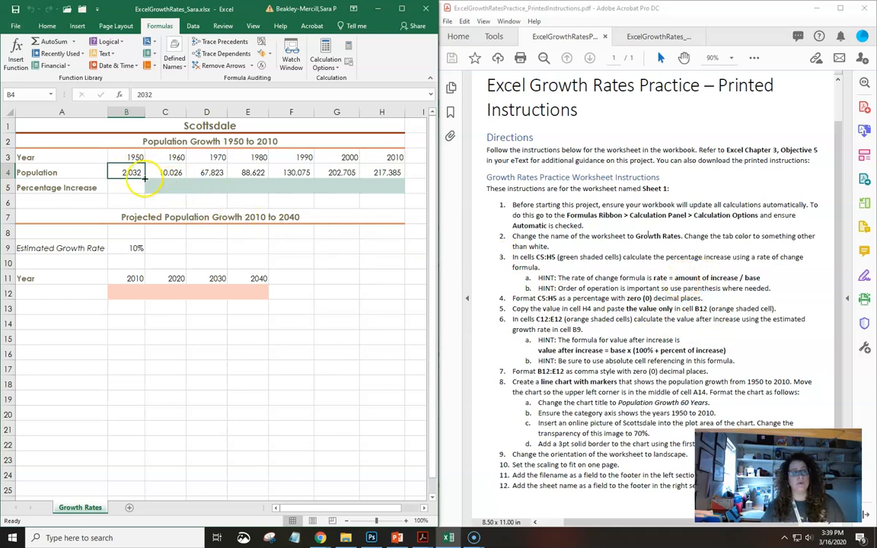
pyautogui.moveTo(126, 172); pyautogui.dragTo(169, 173)
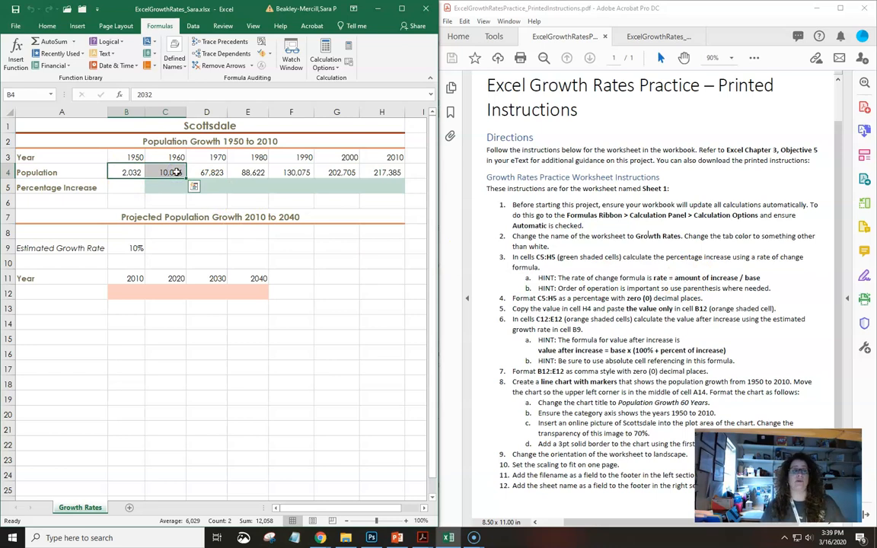
# - Enter the rate-of-change formula =(C4-B4)/B4 in cell C5, checking it against the hint in instruction 3
pyautogui.click(150, 188)
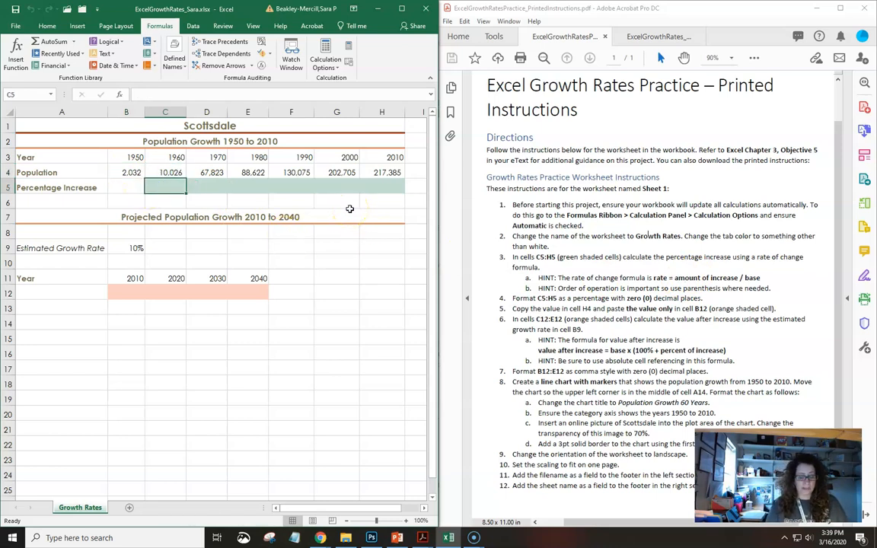
pyautogui.write('=(')
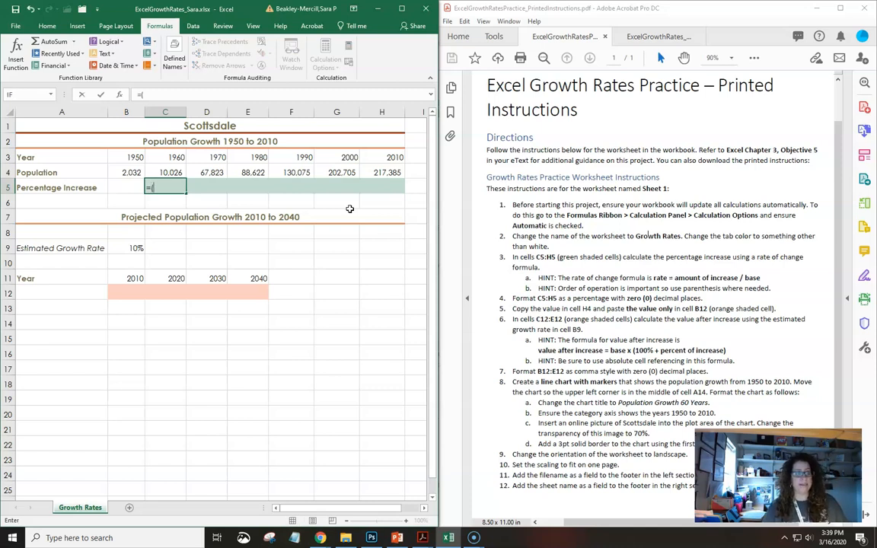
pyautogui.click(175, 172)
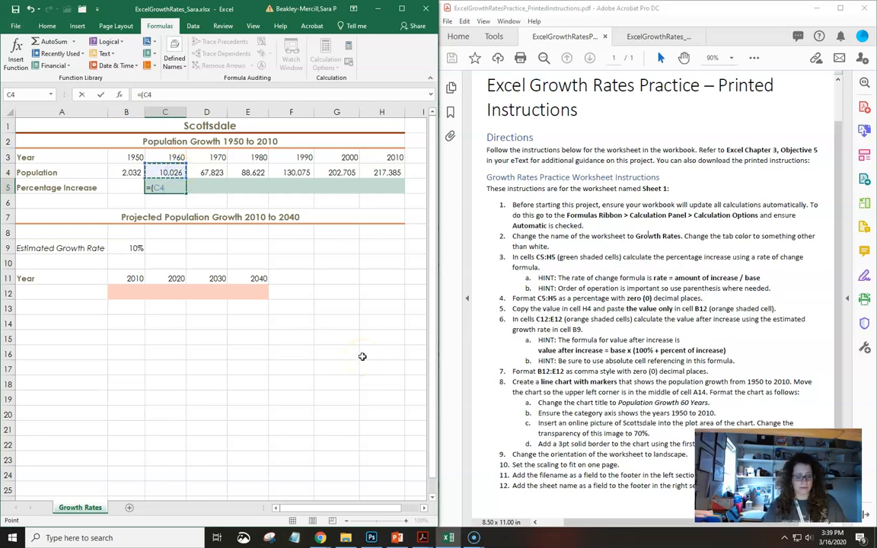
pyautogui.click(128, 172)
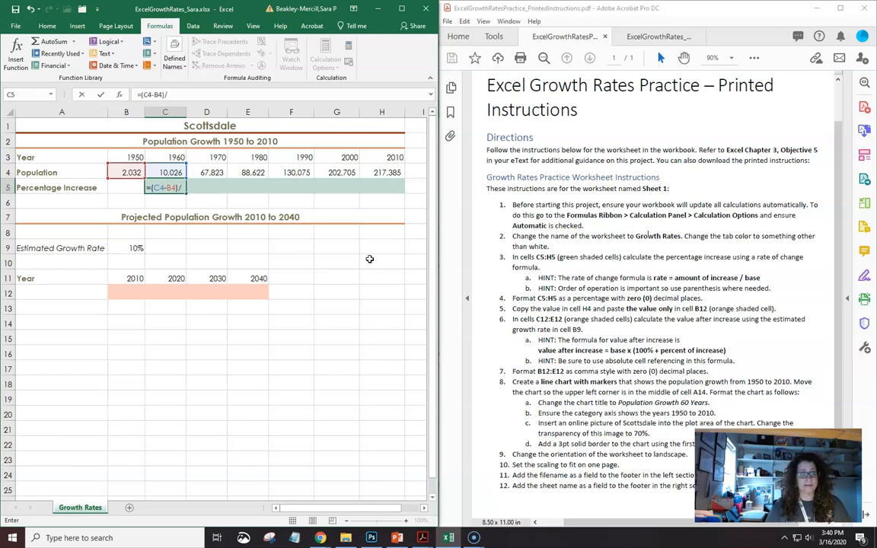
pyautogui.click(133, 169)
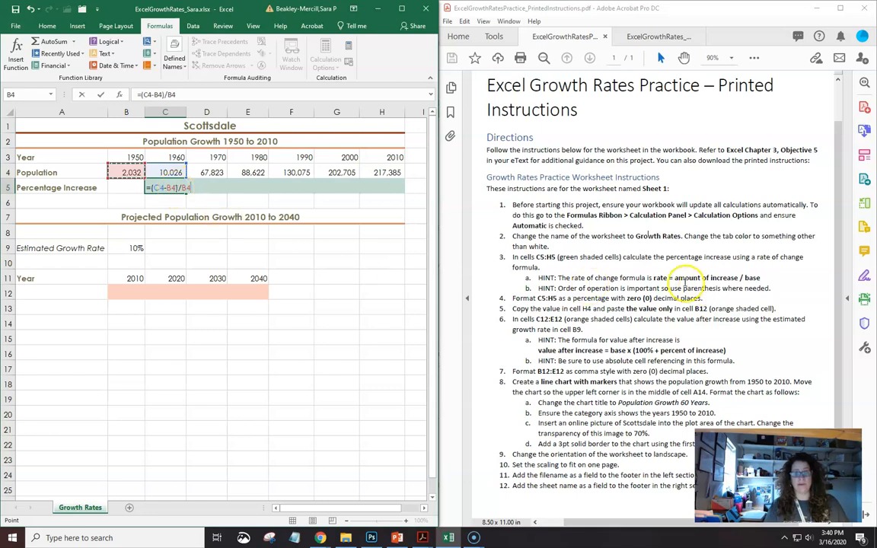
pyautogui.moveTo(675, 279); pyautogui.dragTo(737, 278)
pyautogui.click(699, 303)
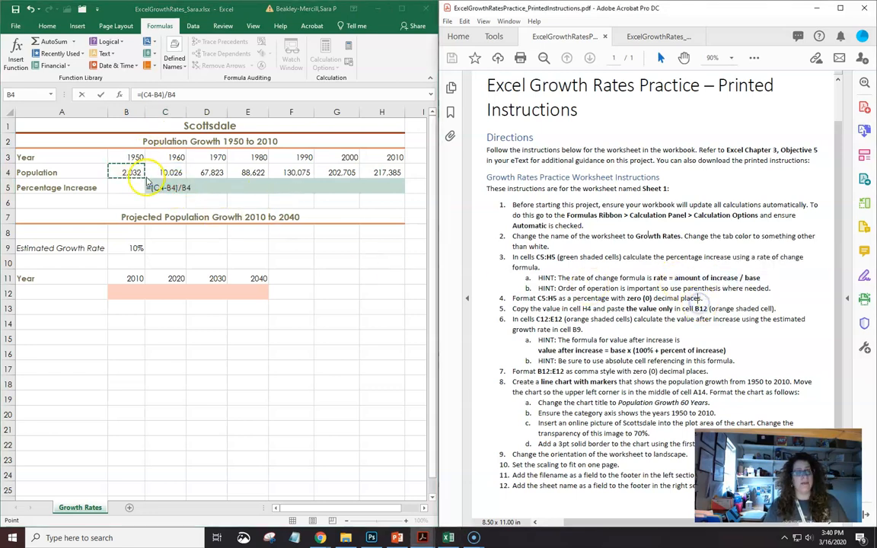
pyautogui.click(183, 188)
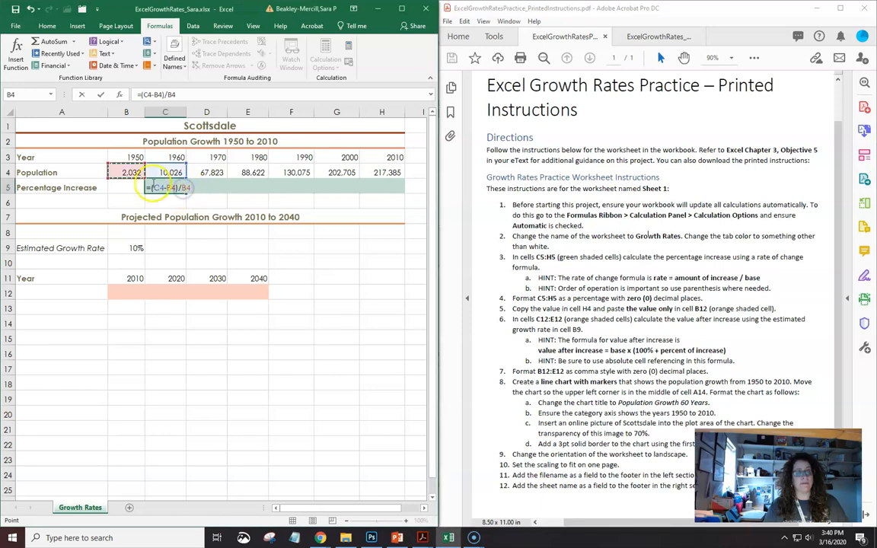
pyautogui.press('Return')
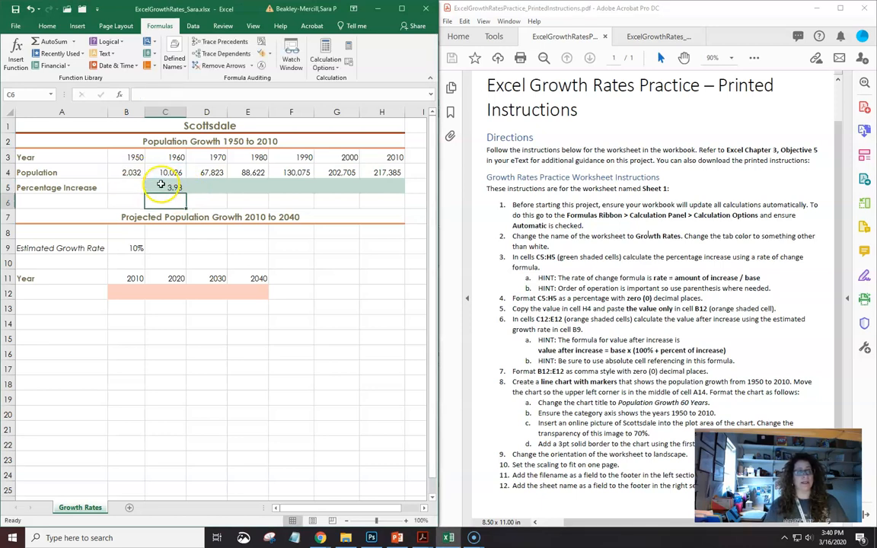
# - Fill the C5 formula across to H5 and format C5:H5 as a percentage with zero decimal places, following instruction 4
pyautogui.click(162, 187)
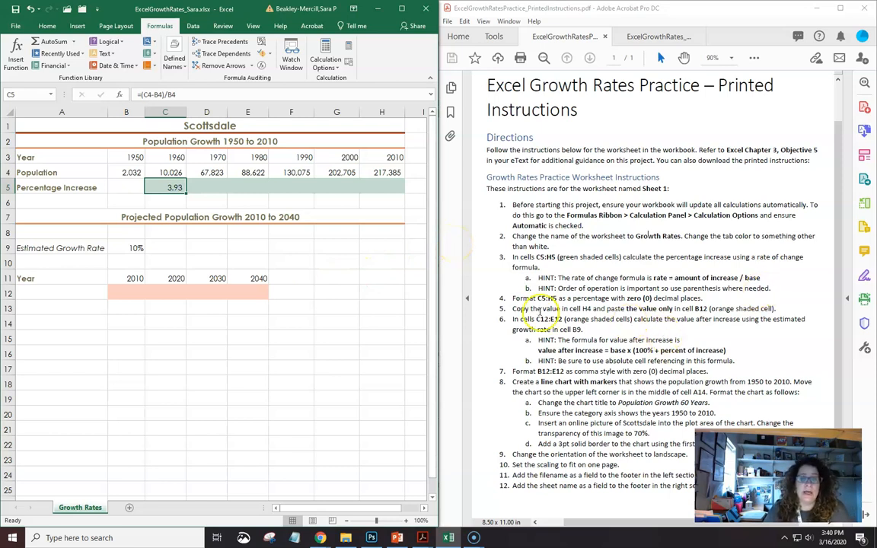
pyautogui.moveTo(513, 298); pyautogui.dragTo(704, 298)
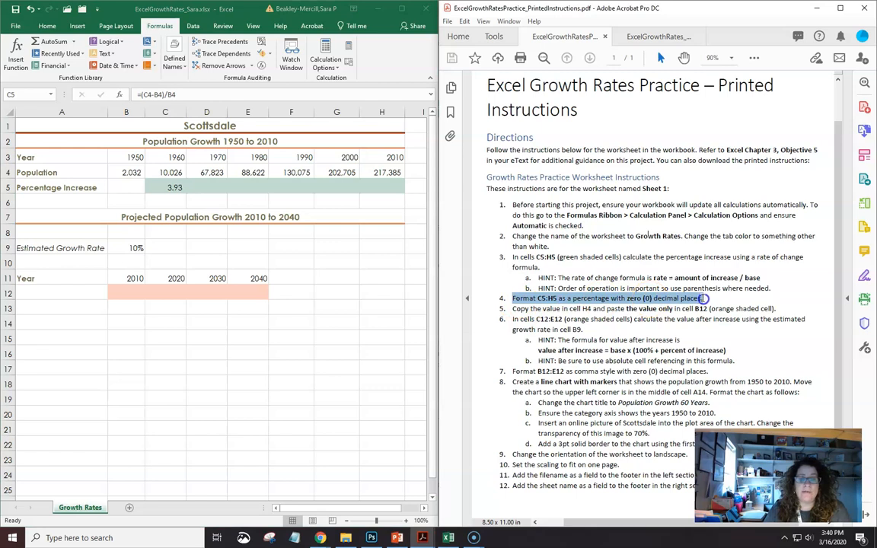
pyautogui.click(681, 334)
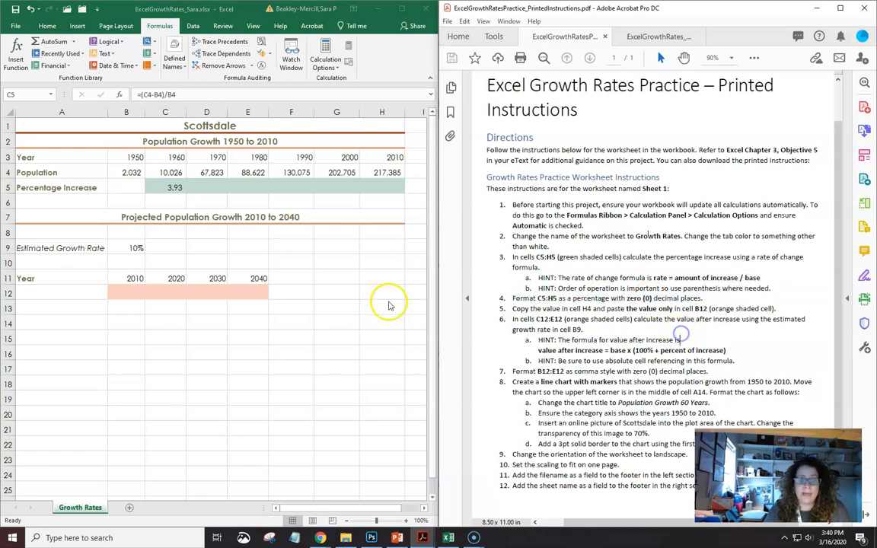
pyautogui.click(174, 187)
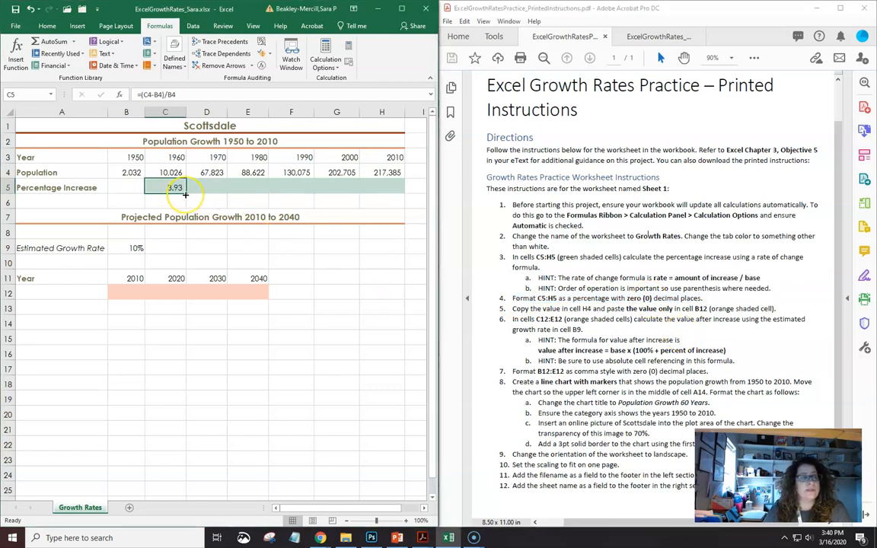
pyautogui.moveTo(185, 195); pyautogui.dragTo(397, 191)
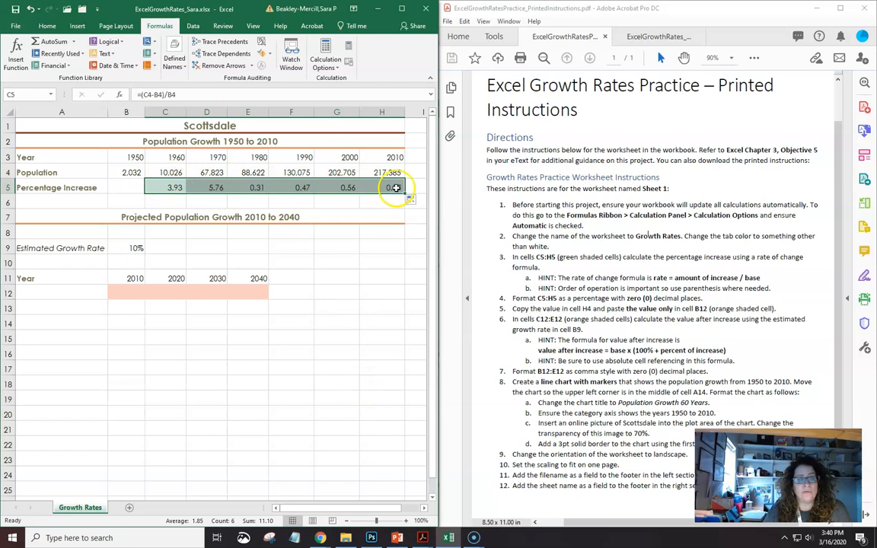
pyautogui.click(47, 26)
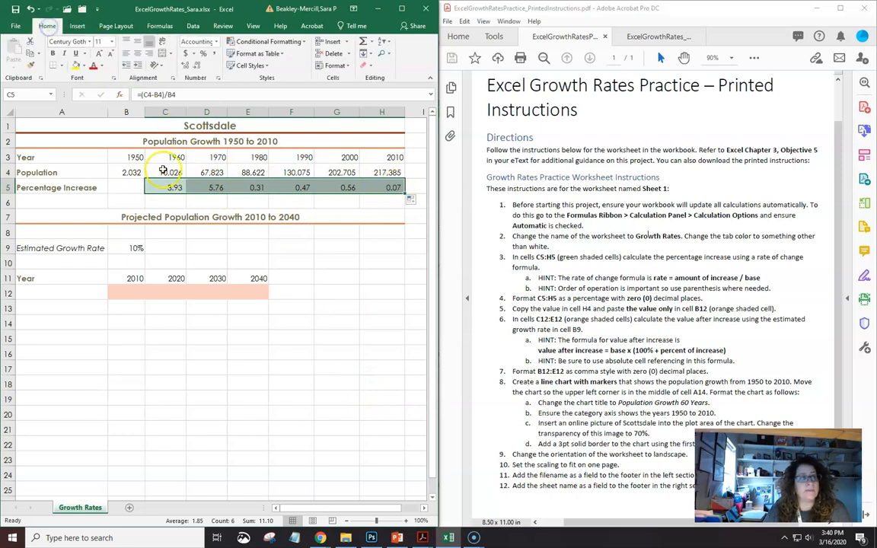
pyautogui.click(202, 55)
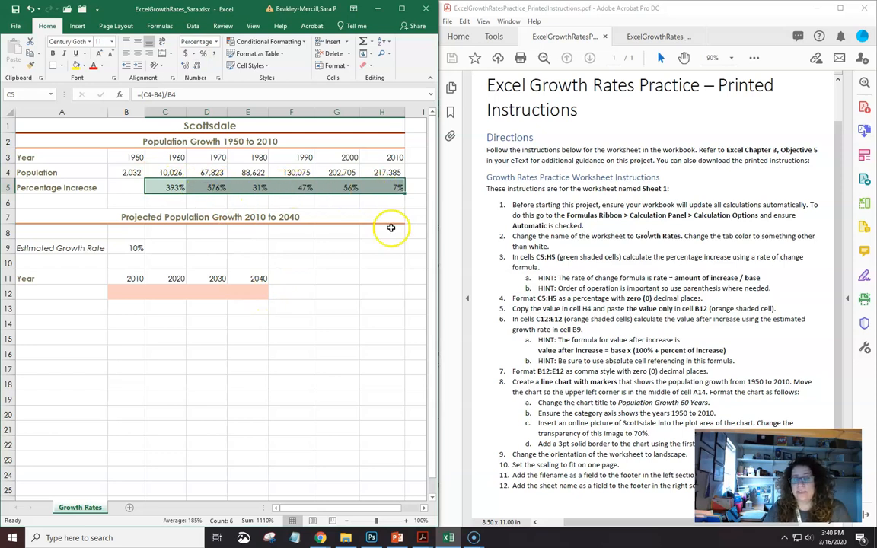
# - Compare the percentage increases in C5:H5 with the ExcelGrowthRates_Key PDF, dismissing any error dialogs that interrupt
pyautogui.click(174, 188)
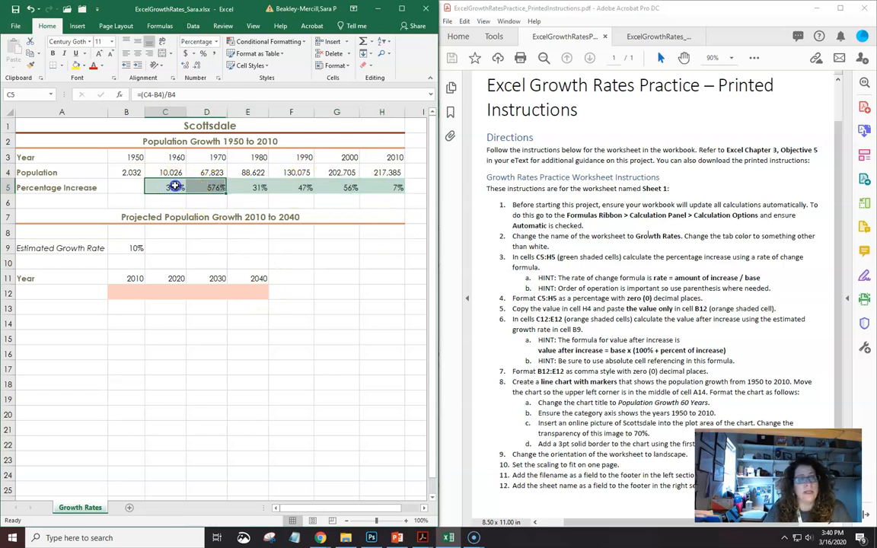
pyautogui.click(127, 173)
pyautogui.click(172, 173)
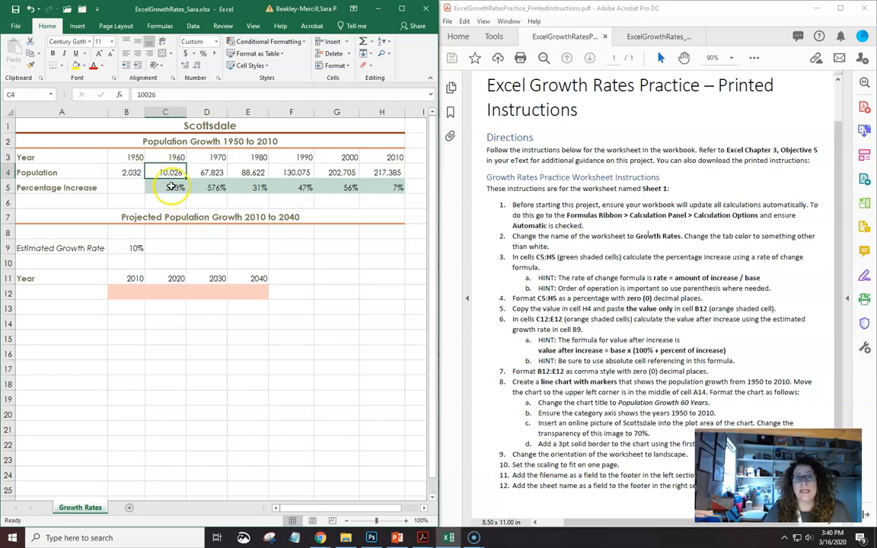
pyautogui.click(641, 38)
pyautogui.moveTo(601, 227); pyautogui.dragTo(745, 228)
pyautogui.click(524, 317)
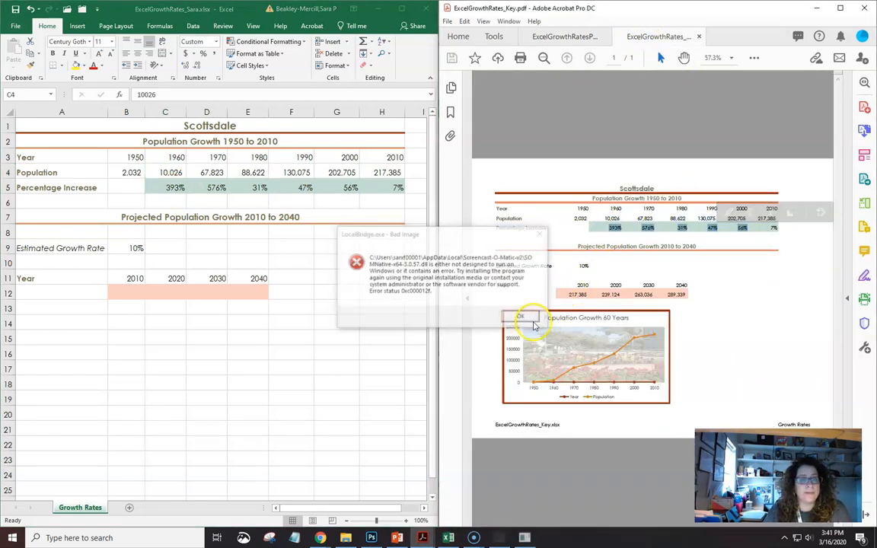
pyautogui.click(529, 317)
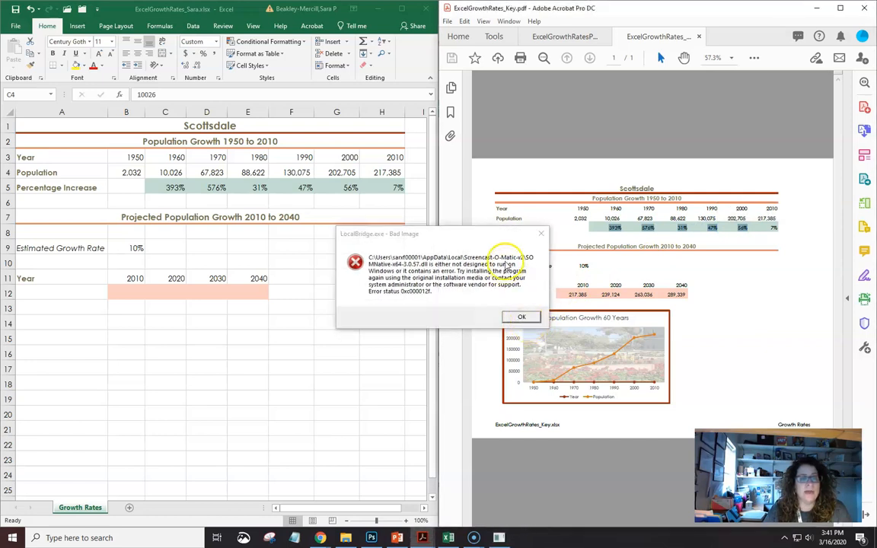
pyautogui.moveTo(500, 234); pyautogui.dragTo(524, 237)
pyautogui.click(611, 326)
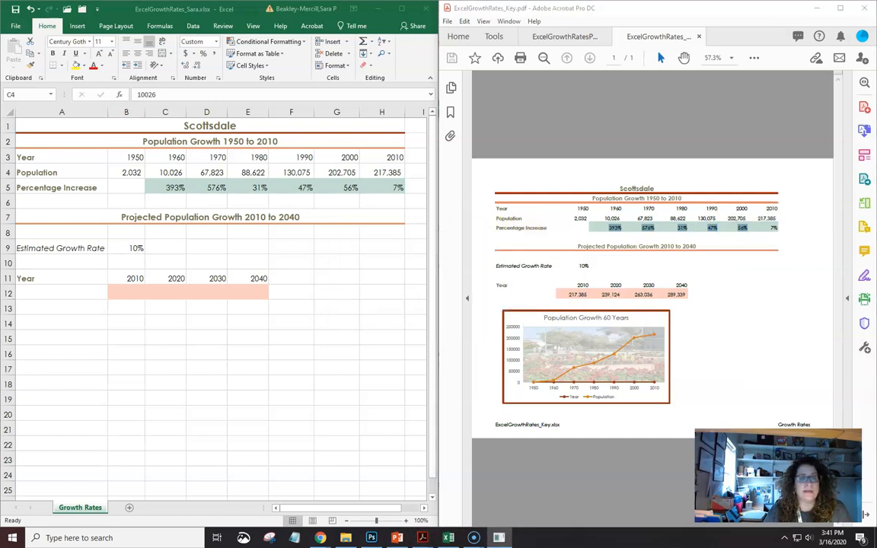
pyautogui.click(563, 41)
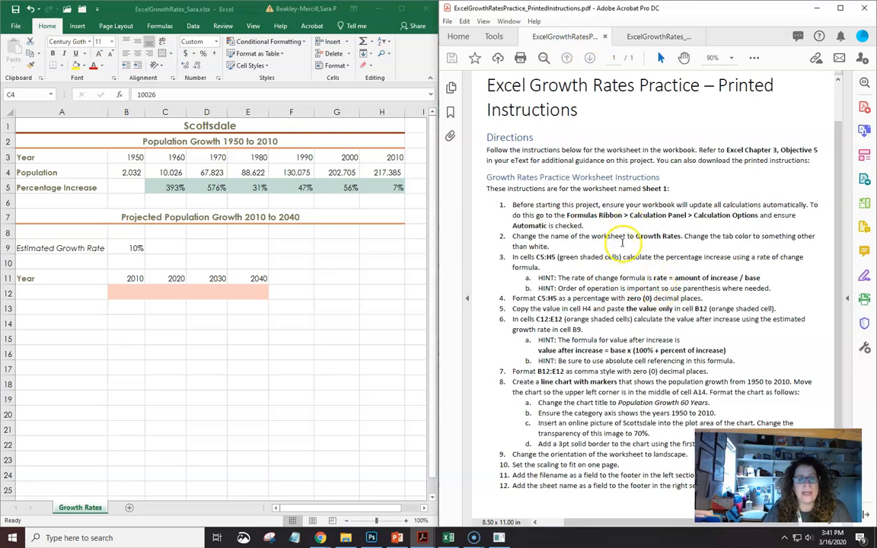
pyautogui.click(656, 36)
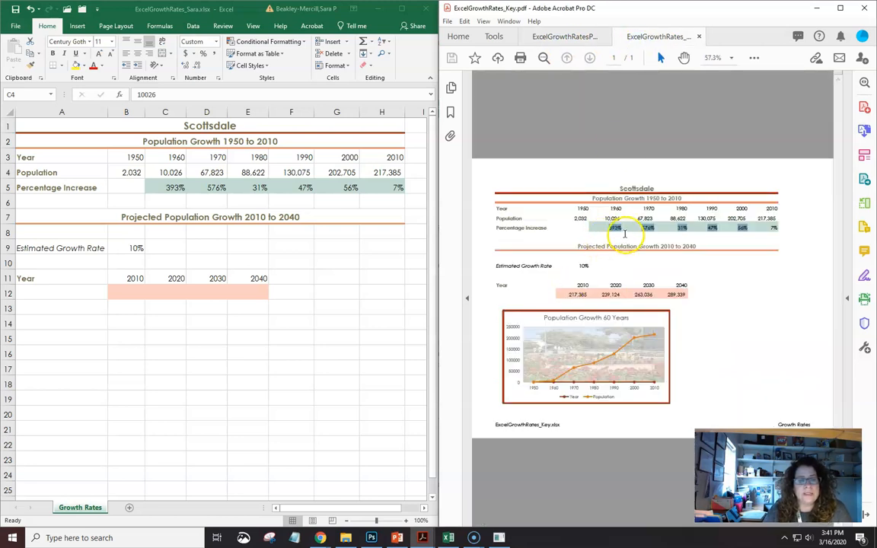
# - Review instructions 3 to 5 in the printed instructions PDF and compare the contents of H4, H5 and B12
pyautogui.click(576, 38)
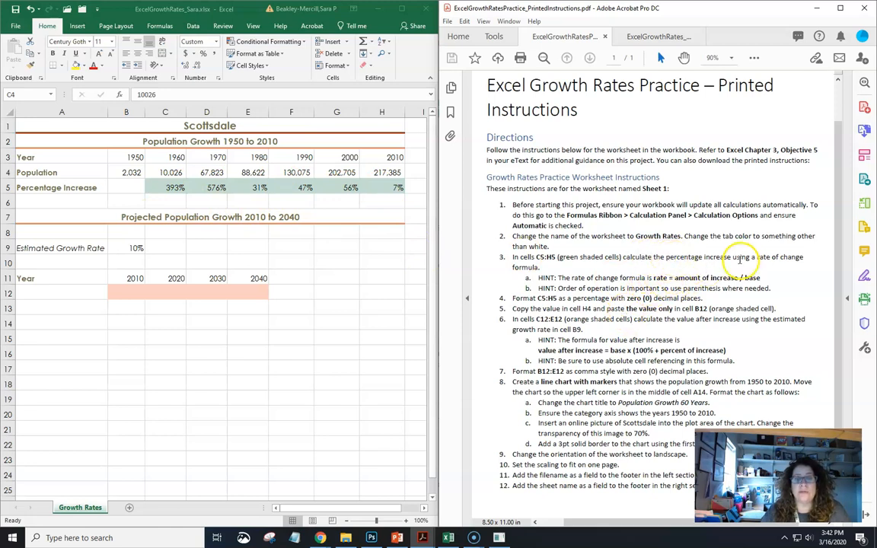
pyautogui.moveTo(757, 257); pyautogui.dragTo(812, 257)
pyautogui.click(723, 295)
pyautogui.scroll(-1, 487, 286)
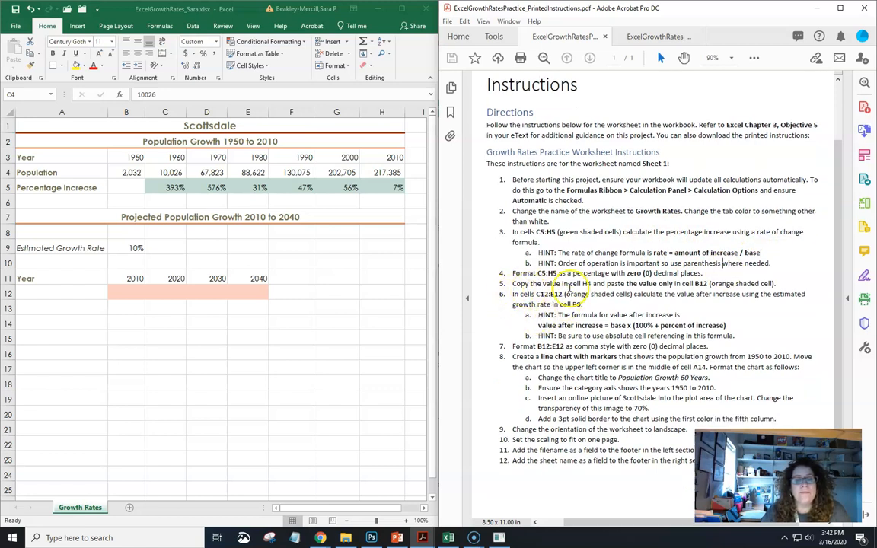
pyautogui.moveTo(512, 283); pyautogui.dragTo(776, 283)
pyautogui.click(390, 172)
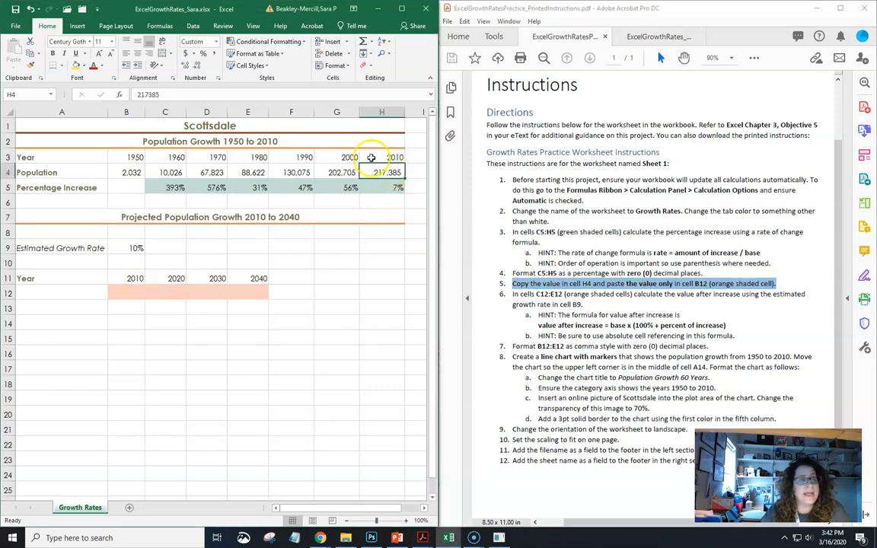
pyautogui.click(128, 291)
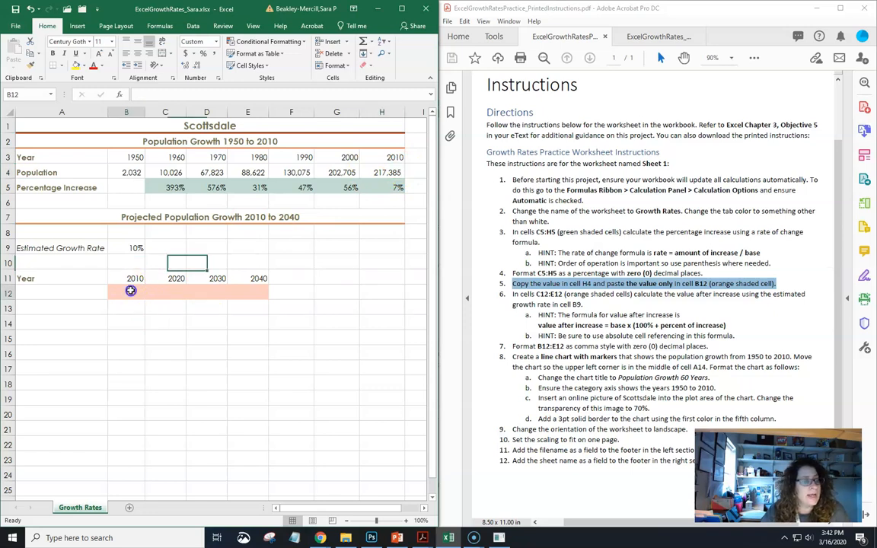
pyautogui.click(386, 172)
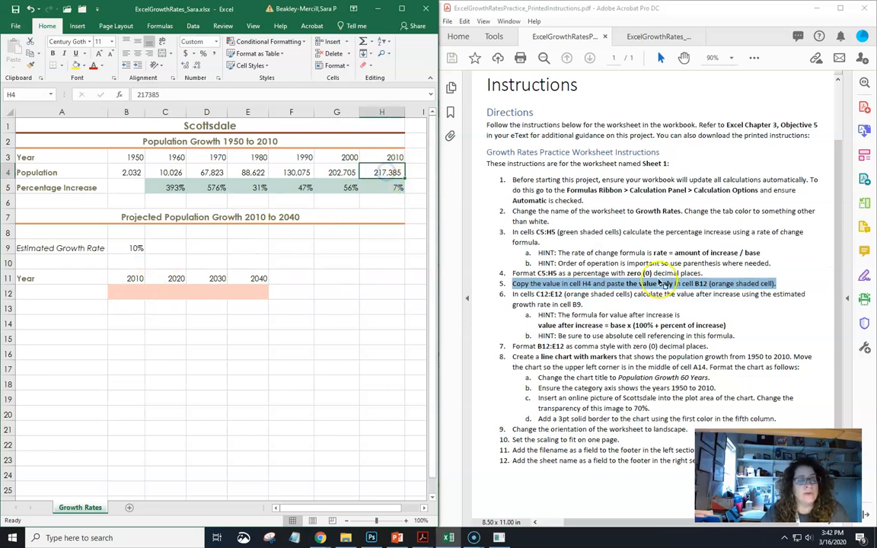
pyautogui.click(387, 187)
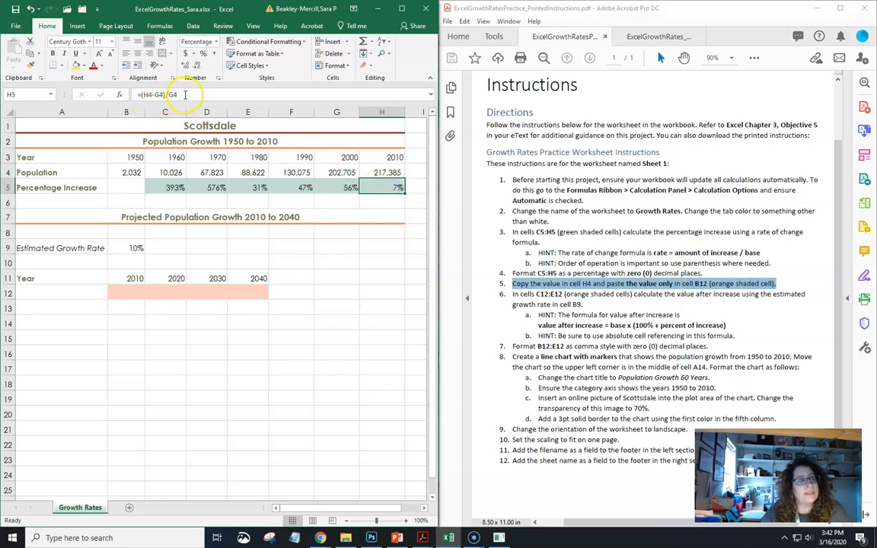
# - Copy the 2010 population in H4 and paste only its value into B12
pyautogui.click(382, 172)
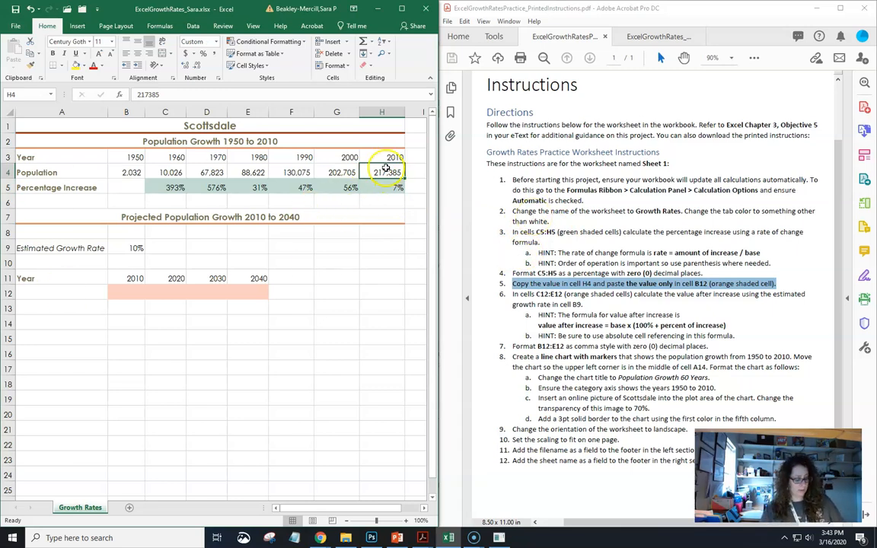
pyautogui.hotkey('ctrl', 'c')
pyautogui.click(134, 293)
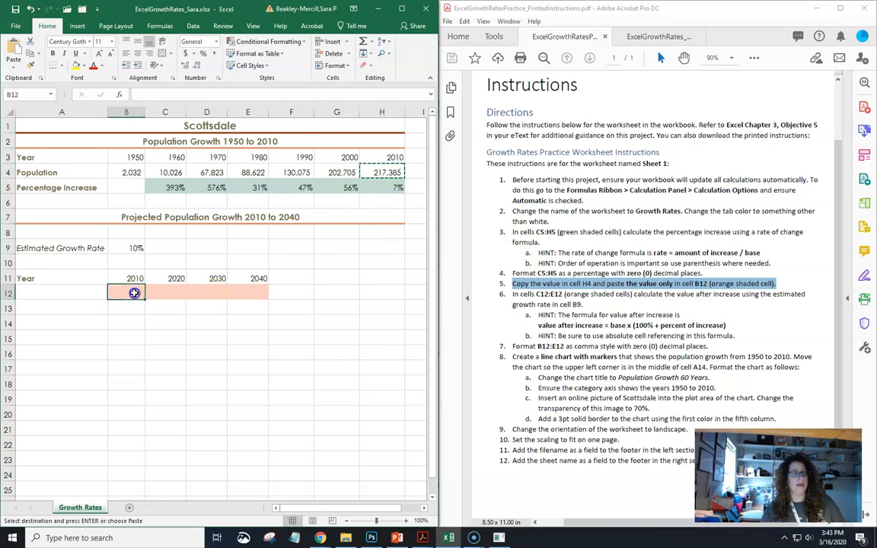
pyautogui.click(14, 69)
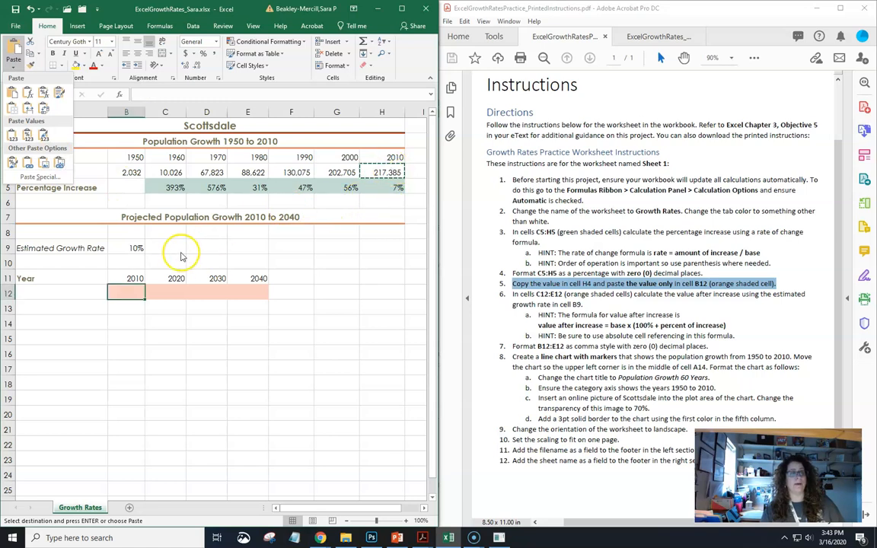
pyautogui.click(11, 137)
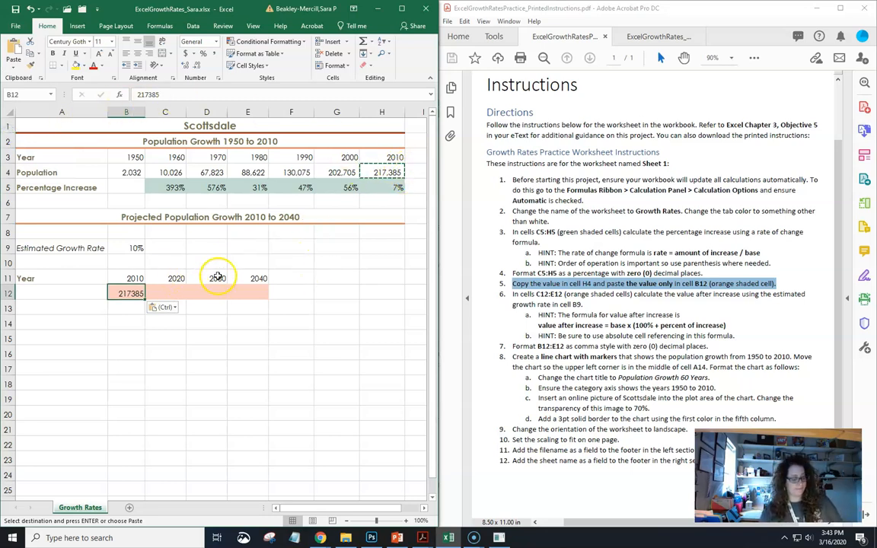
pyautogui.press('Escape')
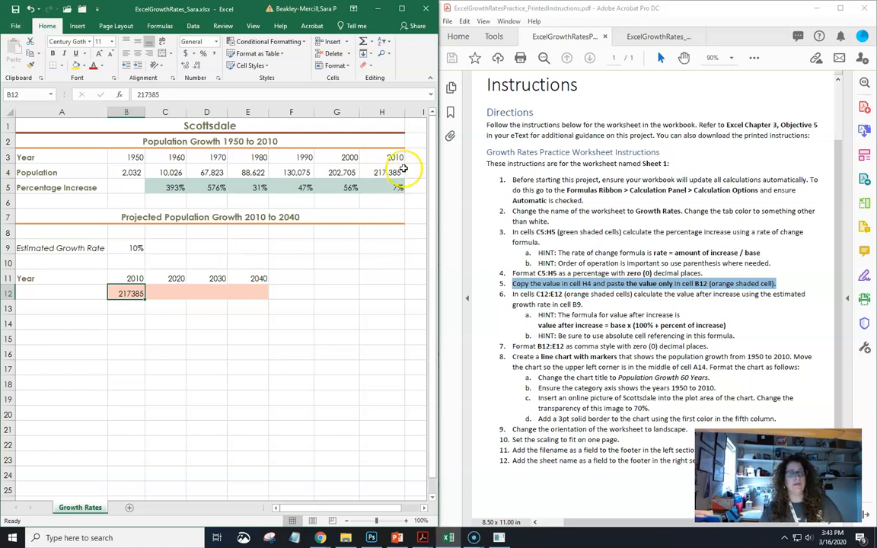
# - Review instruction 6 and its value-after-increase hint, relating the base to B12 and the percent of increase to B9
pyautogui.click(624, 298)
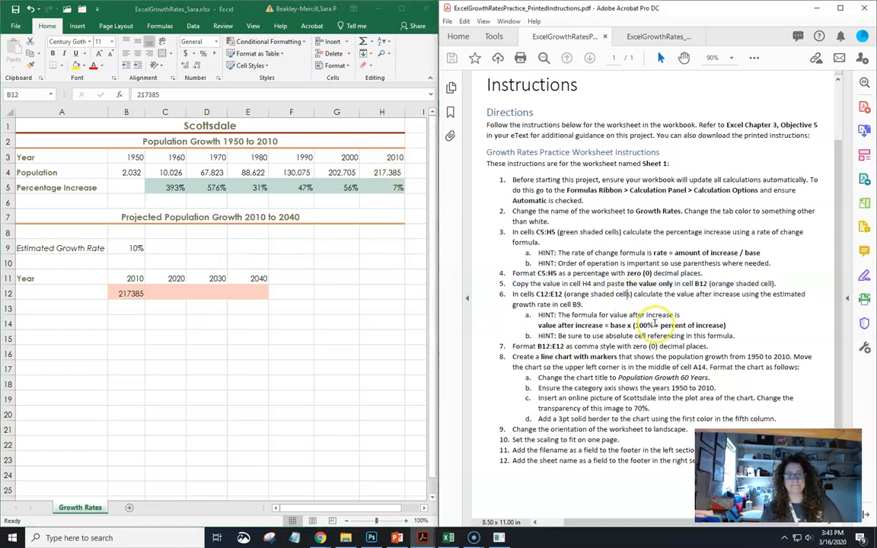
pyautogui.click(514, 297)
pyautogui.moveTo(514, 296); pyautogui.dragTo(585, 304)
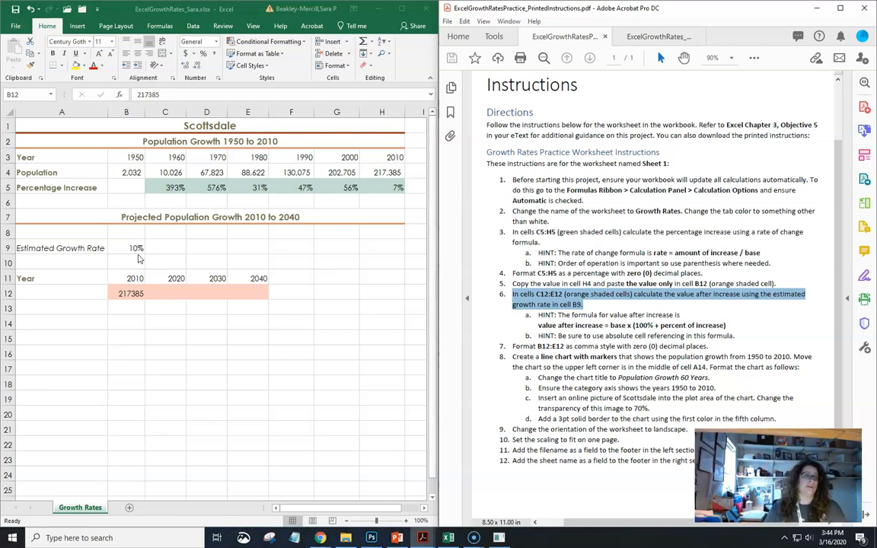
pyautogui.click(130, 293)
pyautogui.click(616, 332)
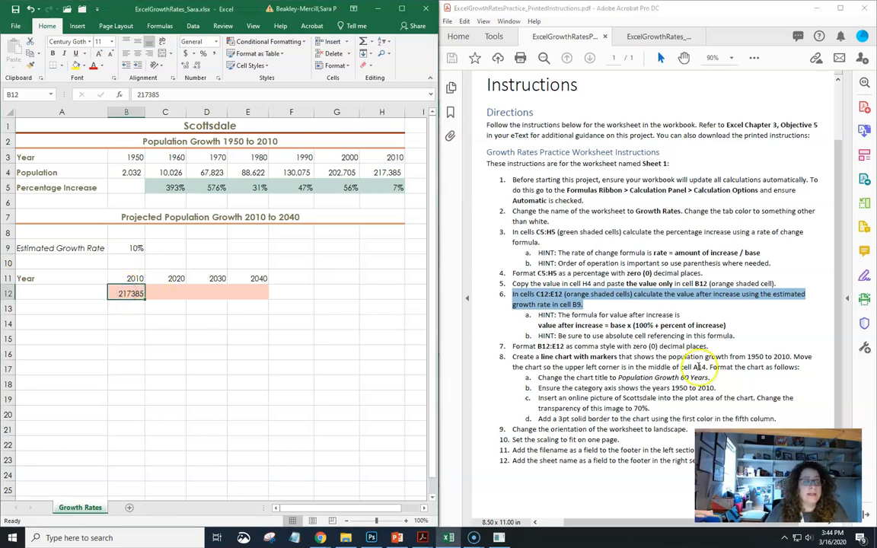
pyautogui.click(616, 332)
pyautogui.moveTo(536, 325); pyautogui.dragTo(727, 326)
pyautogui.click(699, 334)
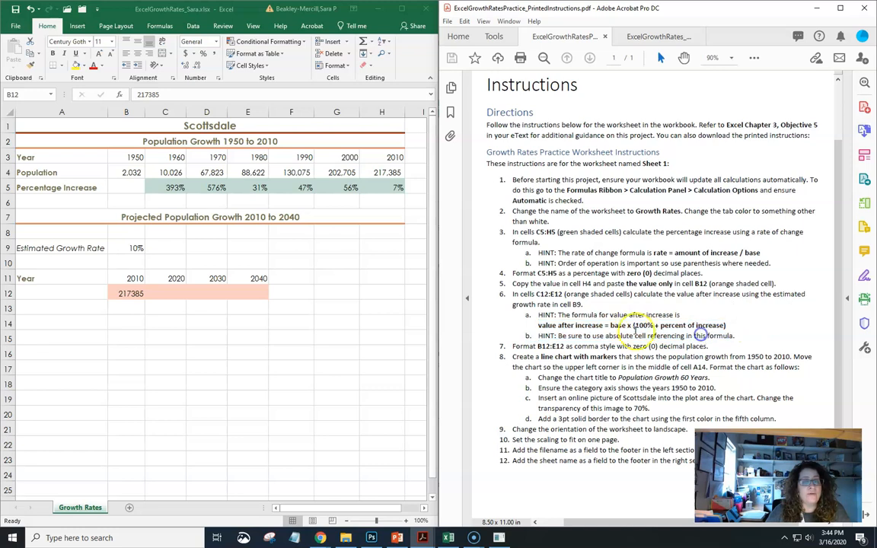
pyautogui.moveTo(611, 327); pyautogui.dragTo(758, 327)
pyautogui.click(616, 328)
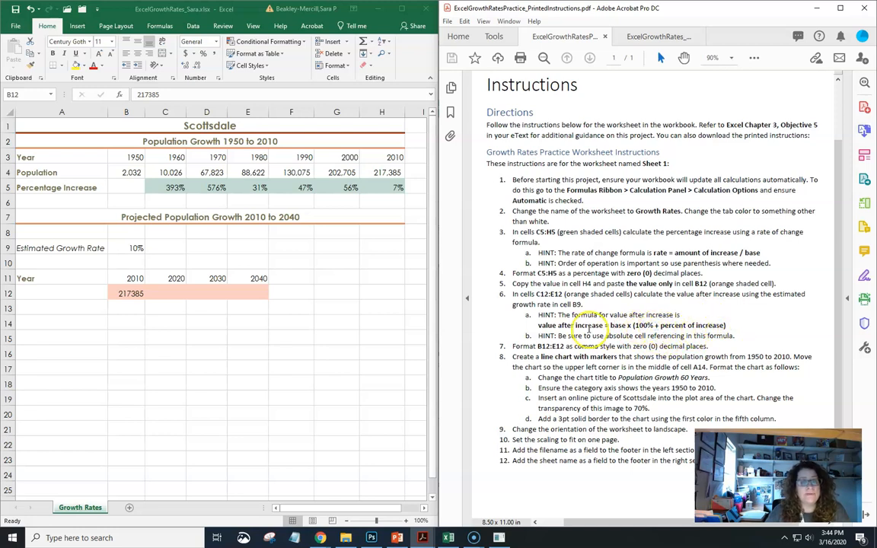
pyautogui.click(131, 296)
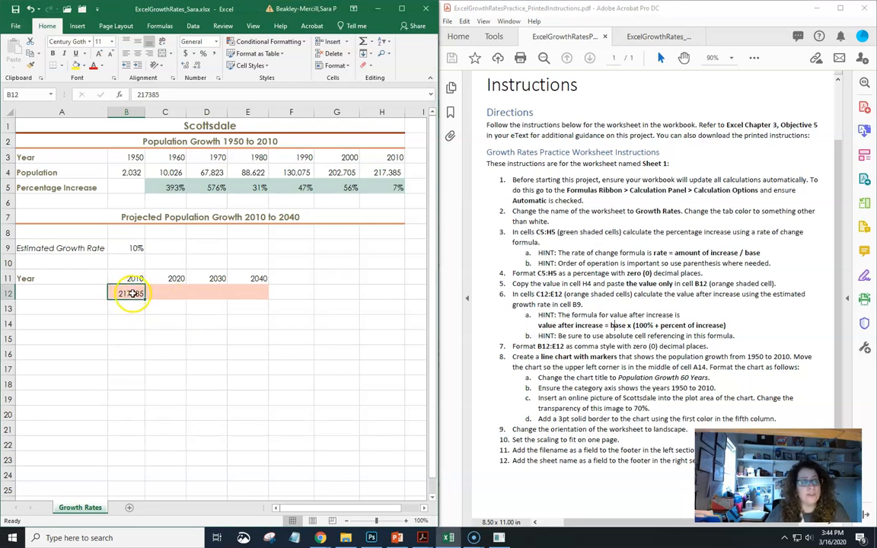
pyautogui.moveTo(634, 325); pyautogui.dragTo(727, 326)
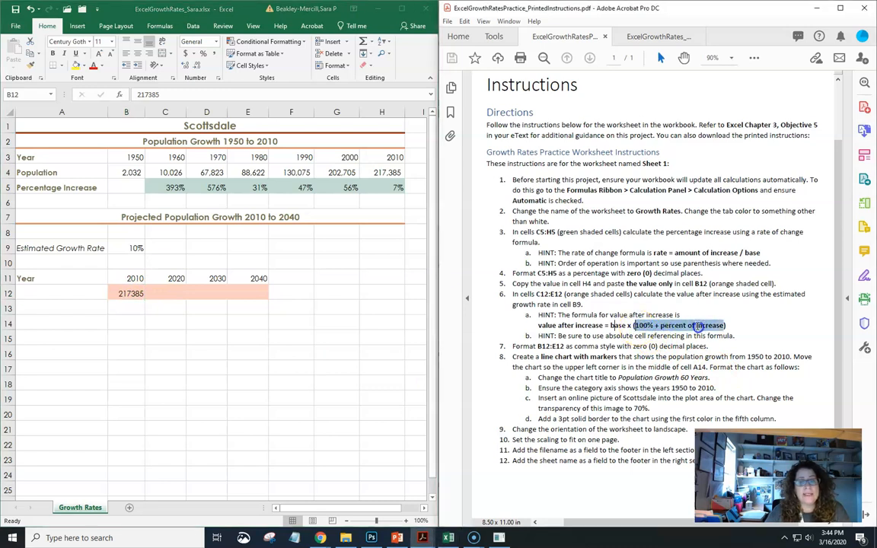
pyautogui.click(649, 331)
pyautogui.click(134, 249)
pyautogui.click(132, 247)
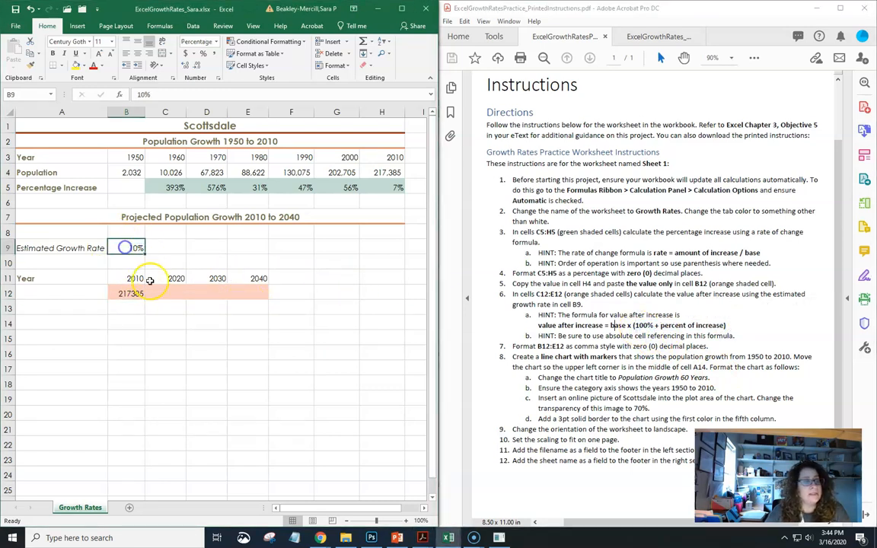
# - Enter the formula =B12*(100%+$B$9) in C12 to project the 2020 population, using an absolute reference for the growth rate
pyautogui.click(169, 294)
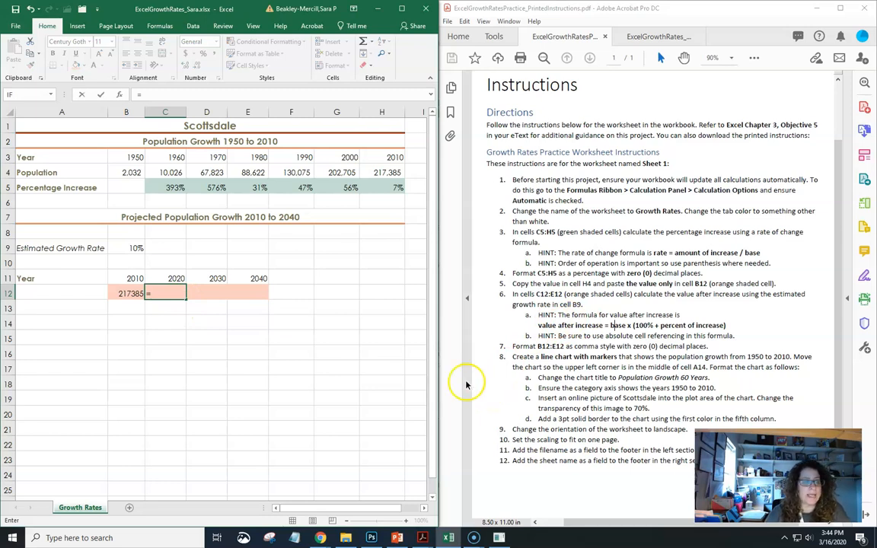
pyautogui.write('=')
pyautogui.click(131, 293)
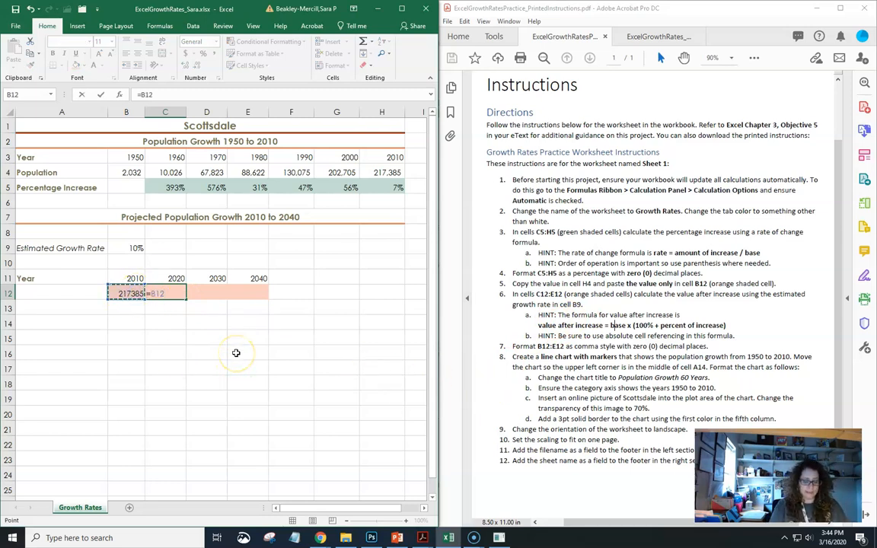
pyautogui.write('*(100')
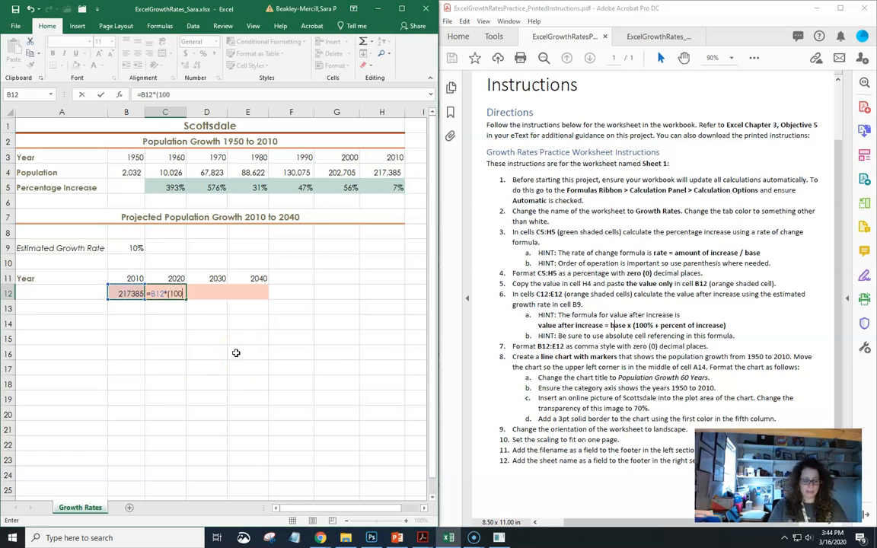
pyautogui.write('%+')
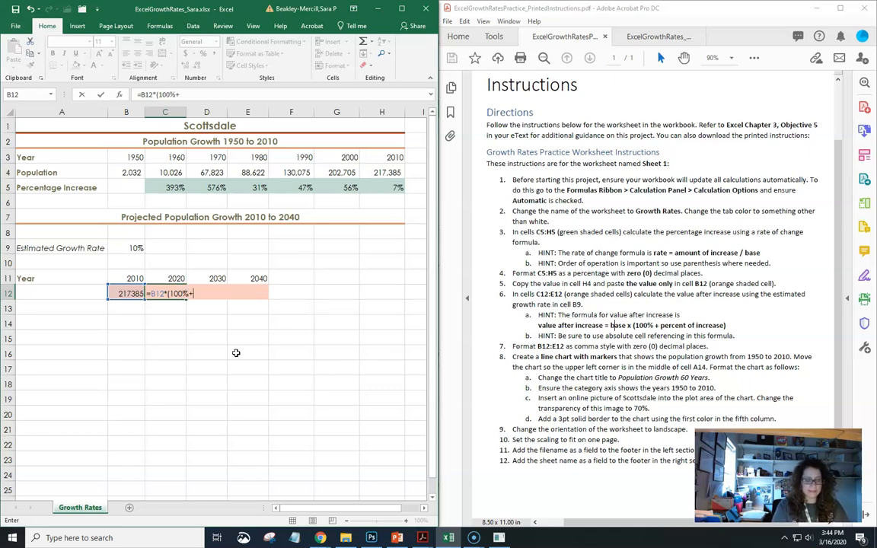
pyautogui.click(126, 247)
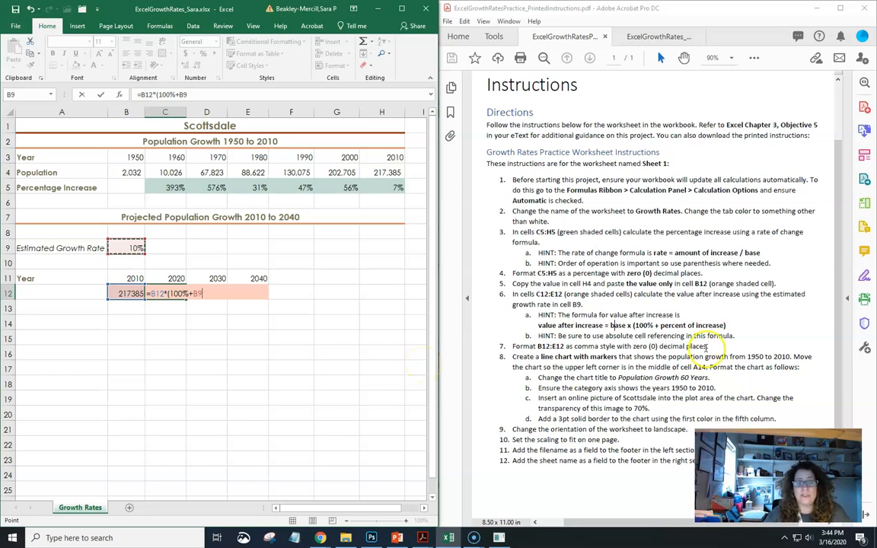
pyautogui.moveTo(736, 336); pyautogui.dragTo(561, 338)
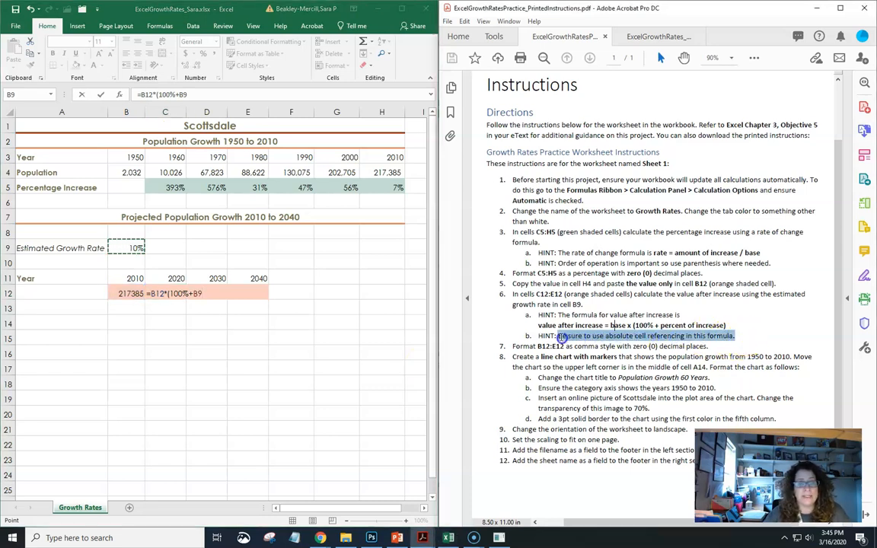
pyautogui.click(122, 249)
pyautogui.click(156, 297)
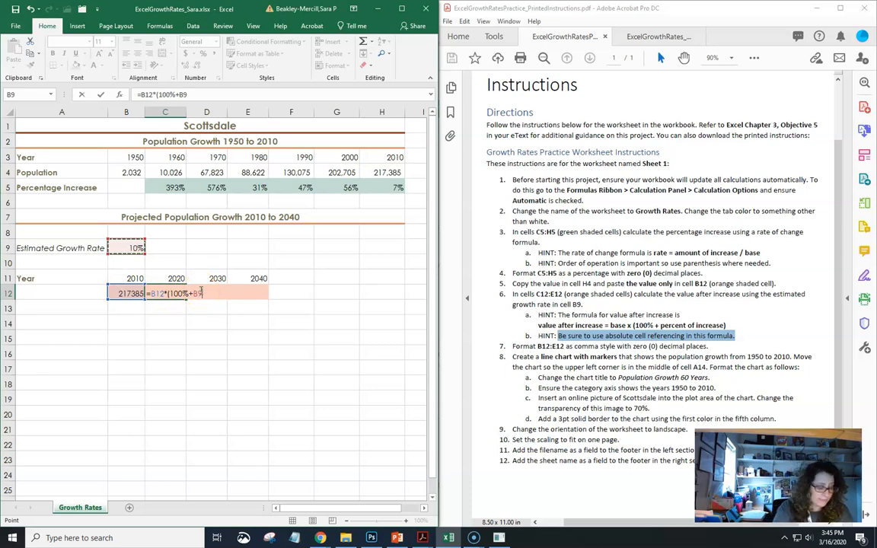
pyautogui.press('F4')
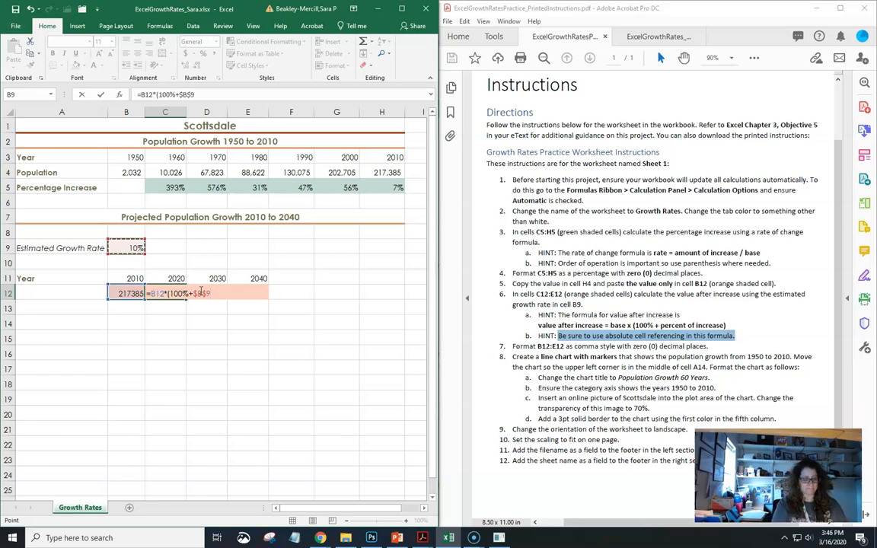
pyautogui.write(')')
pyautogui.hotkey('ctrl', 'Return')
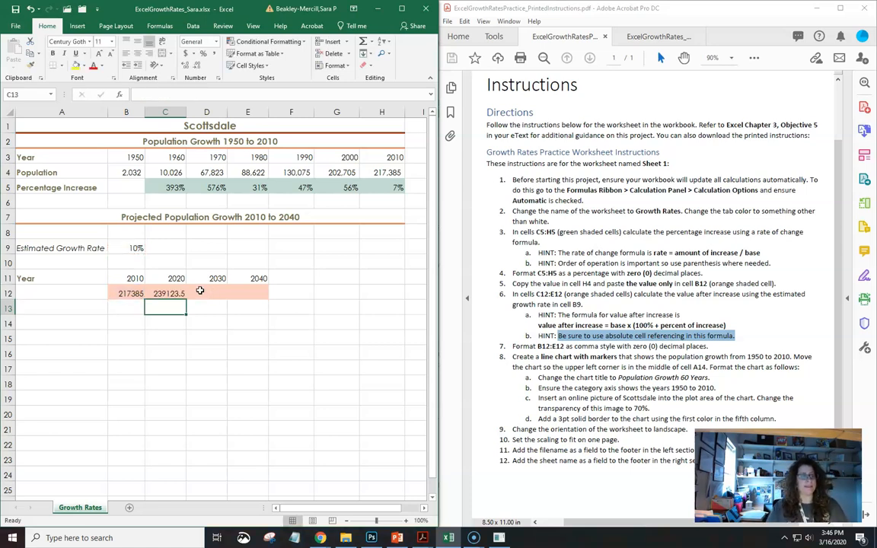
# - Fill the C12 formula across to E12 and check the projected values in C12, D12 and E12
pyautogui.click(128, 293)
pyautogui.click(167, 294)
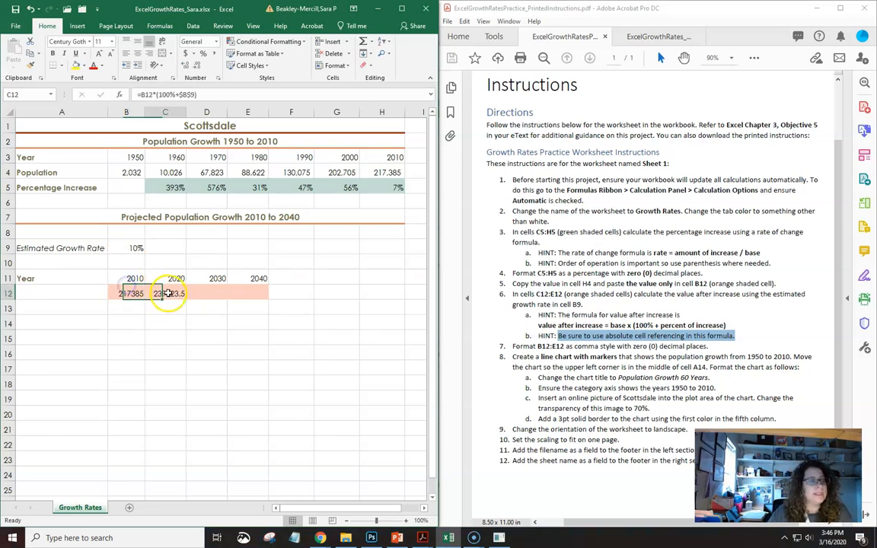
pyautogui.click(127, 295)
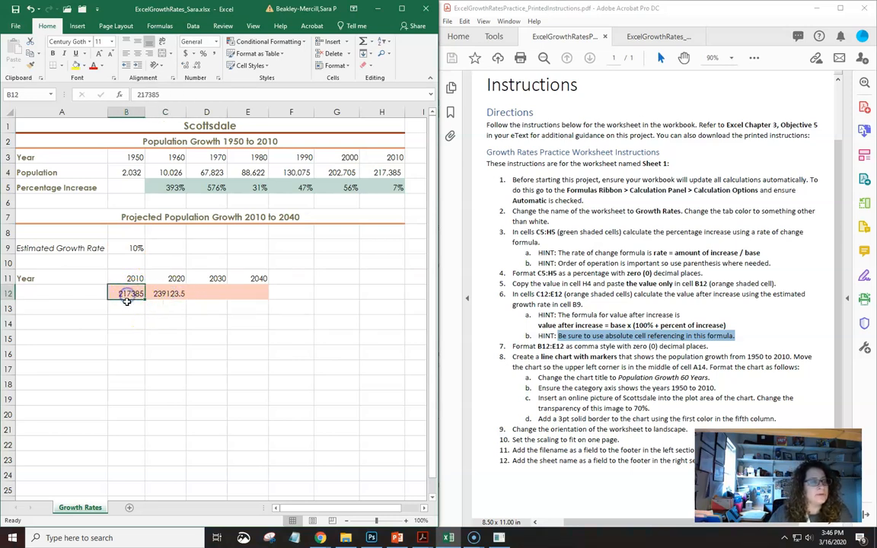
pyautogui.click(164, 293)
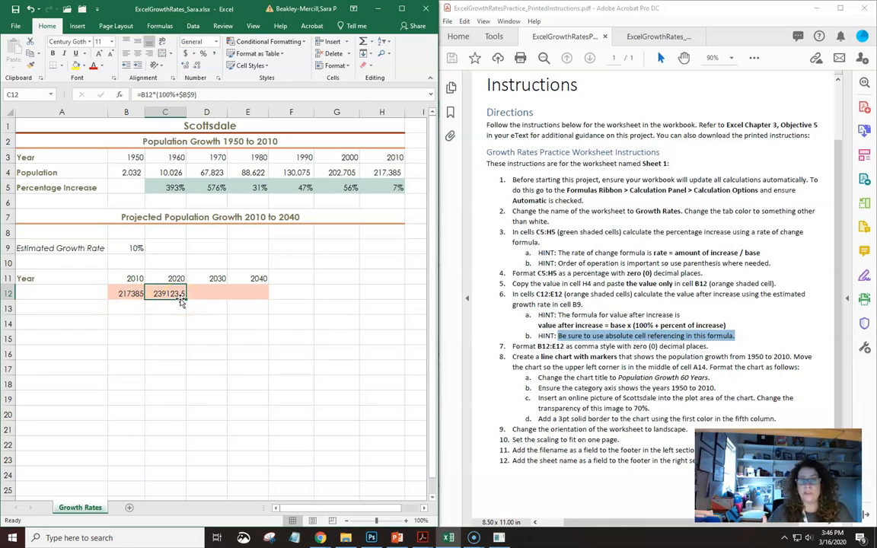
pyautogui.moveTo(186, 301); pyautogui.dragTo(265, 299)
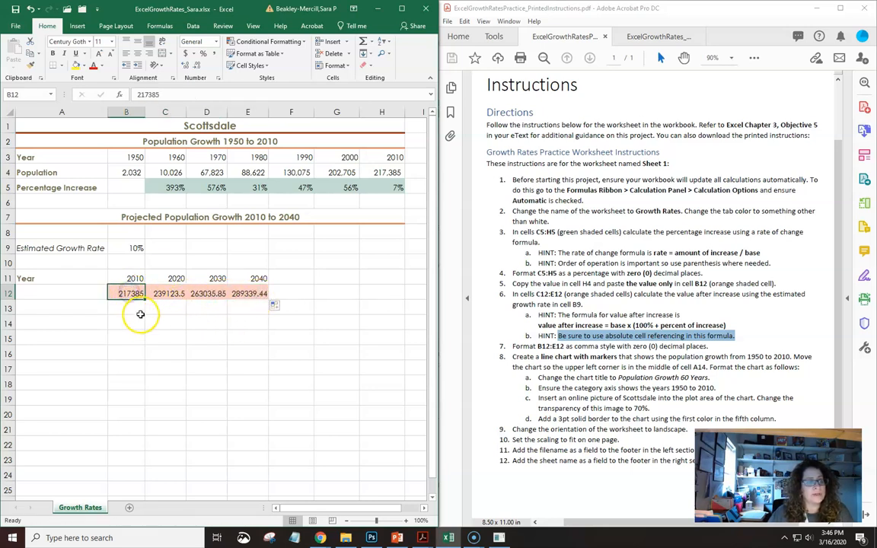
pyautogui.click(169, 294)
pyautogui.click(202, 294)
pyautogui.click(249, 294)
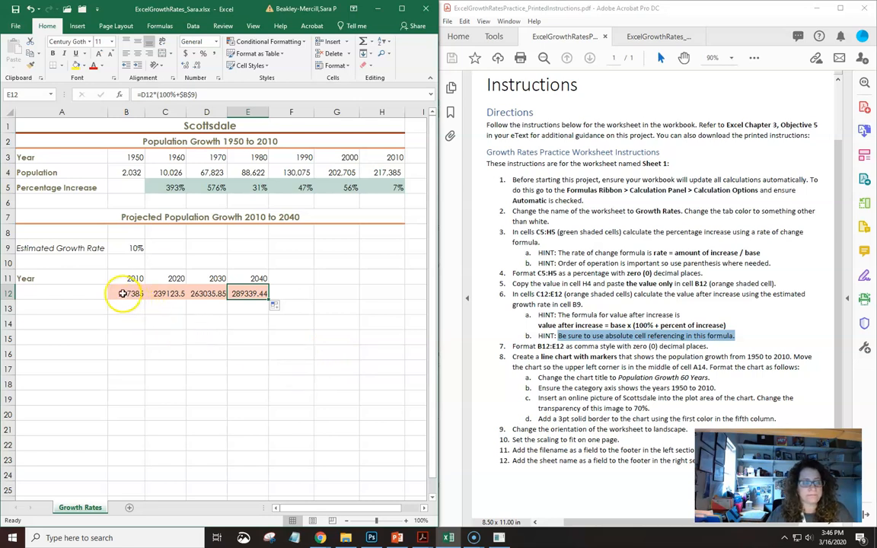
# - Format B12:E12 in comma style with zero decimal places, following instruction 7
pyautogui.moveTo(122, 293); pyautogui.dragTo(247, 293)
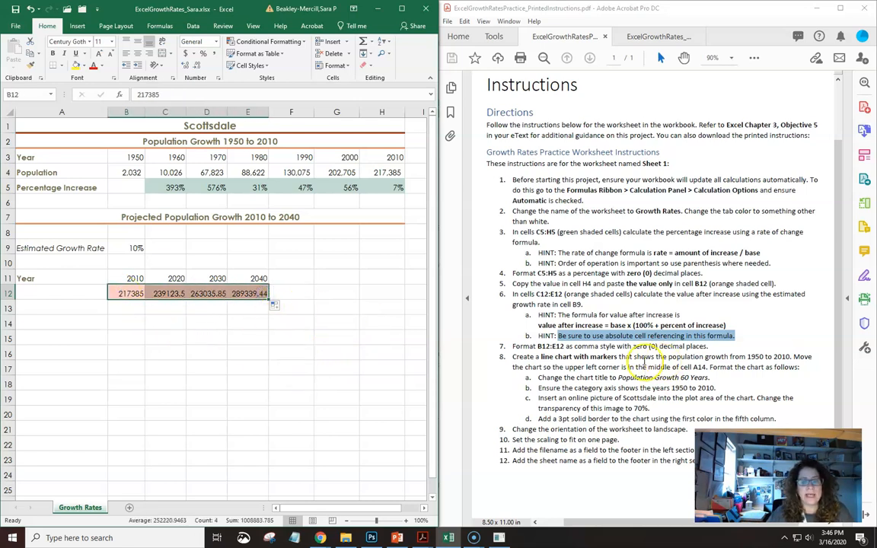
pyautogui.click(217, 54)
pyautogui.click(196, 67)
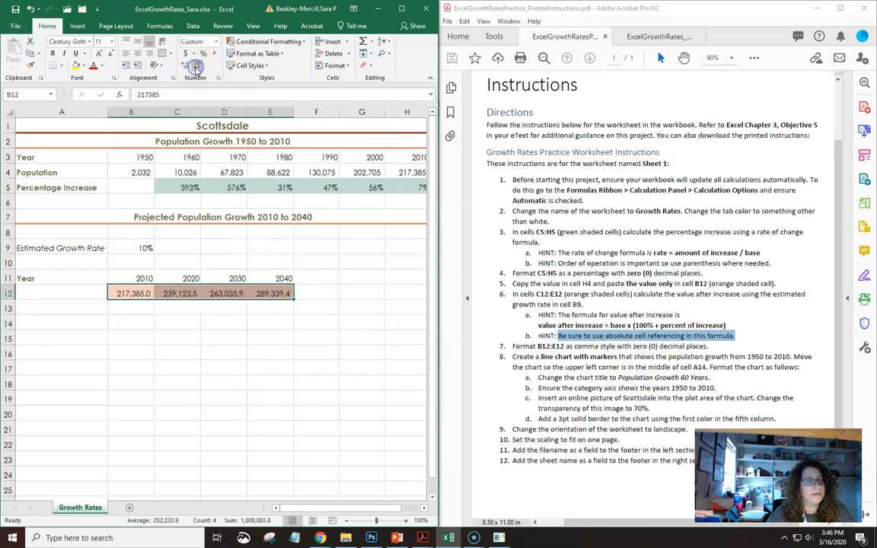
pyautogui.click(196, 67)
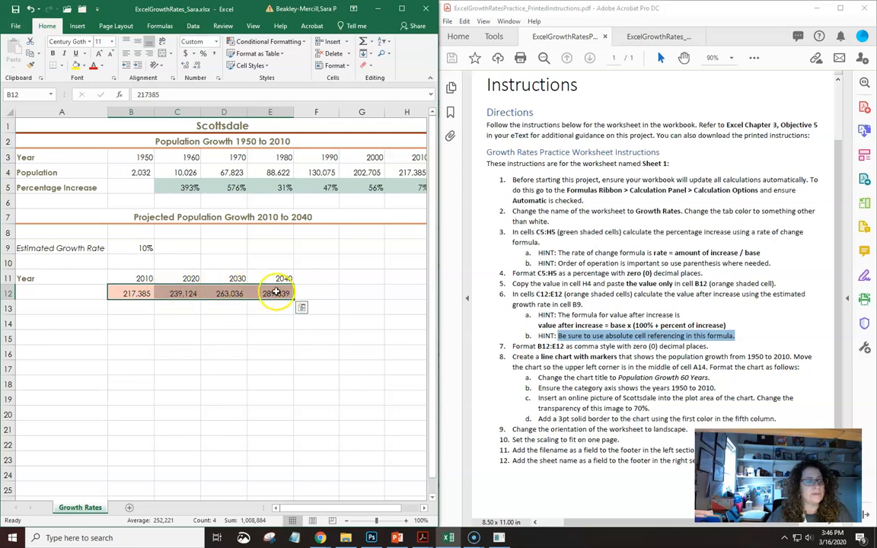
# - Inspect the D12 formula to check its relative reference to C12 and its absolute reference to B9
pyautogui.click(607, 336)
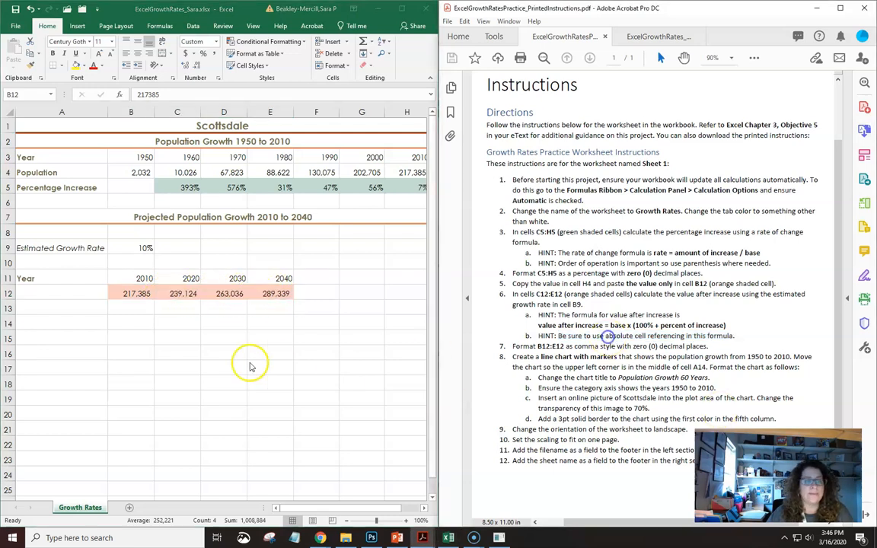
pyautogui.click(221, 295)
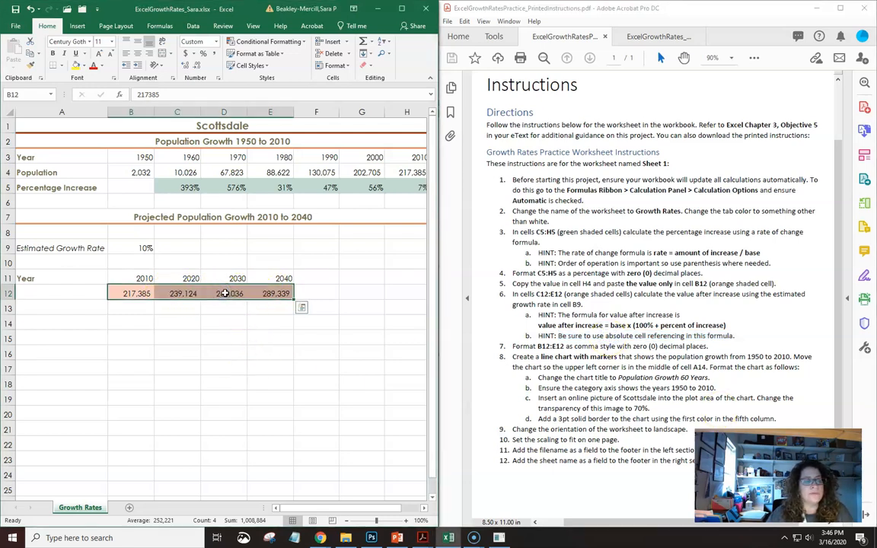
pyautogui.doubleClick(225, 293)
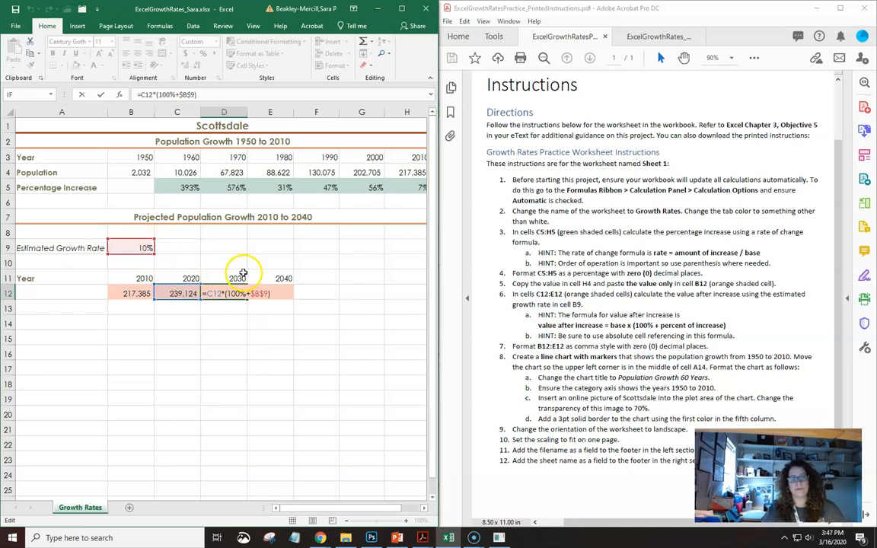
pyautogui.hotkey('ctrl', 'Return')
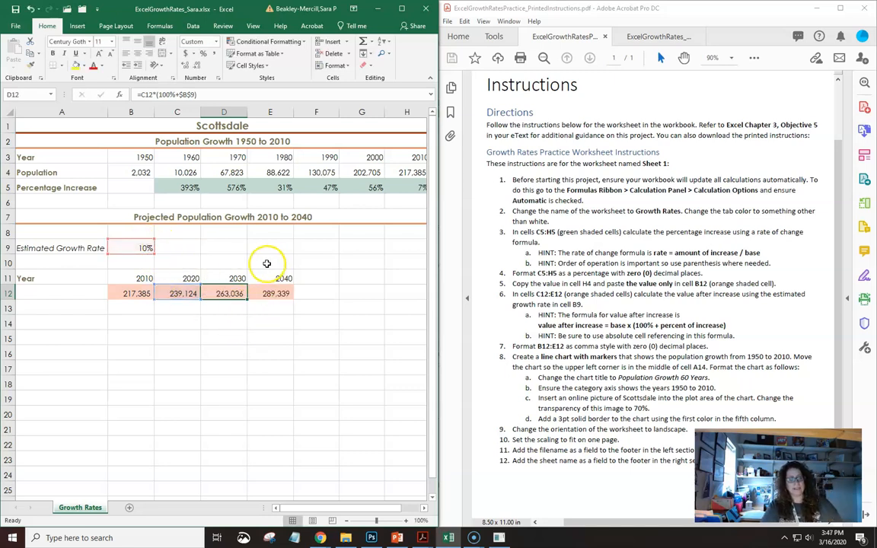
pyautogui.click(314, 412)
# - Read instruction 8 in the PDF for the line chart's type, year range and placement
pyautogui.scroll(-2, 626, 378)
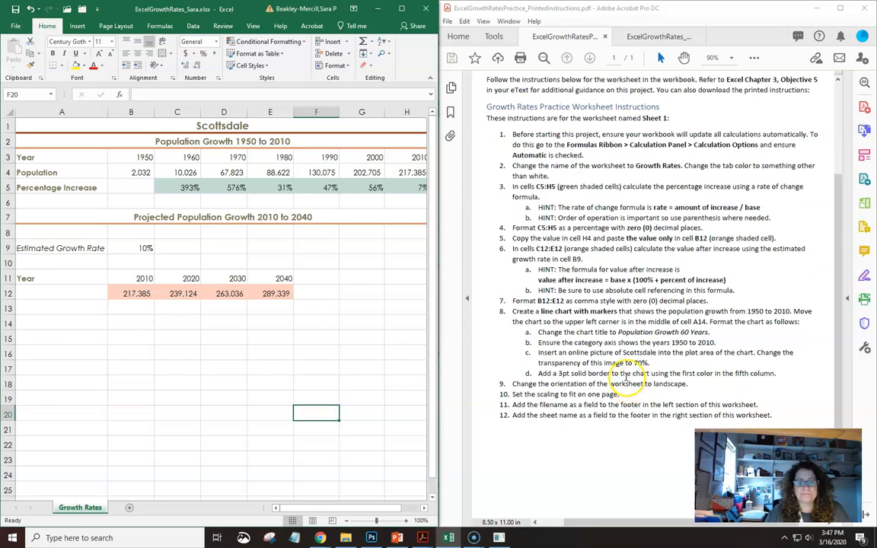
pyautogui.moveTo(512, 311); pyautogui.dragTo(776, 322)
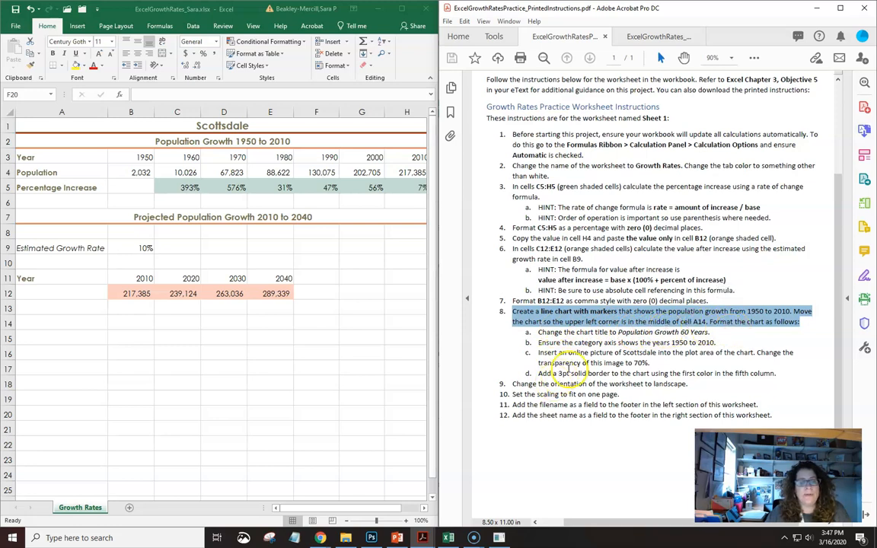
pyautogui.click(221, 318)
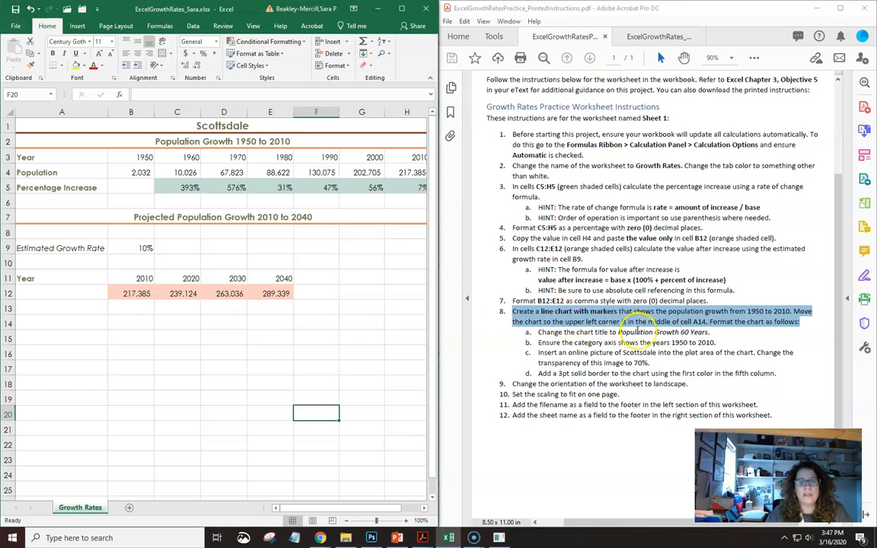
pyautogui.click(574, 301)
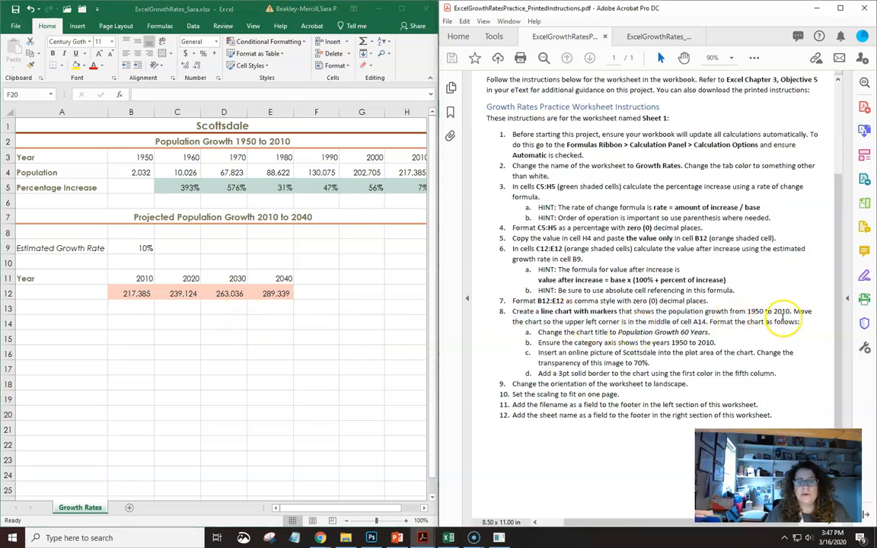
# - Insert a 2-D line chart with markers from the year and population data in A3:H4
pyautogui.click(197, 227)
pyautogui.moveTo(134, 158); pyautogui.dragTo(405, 172)
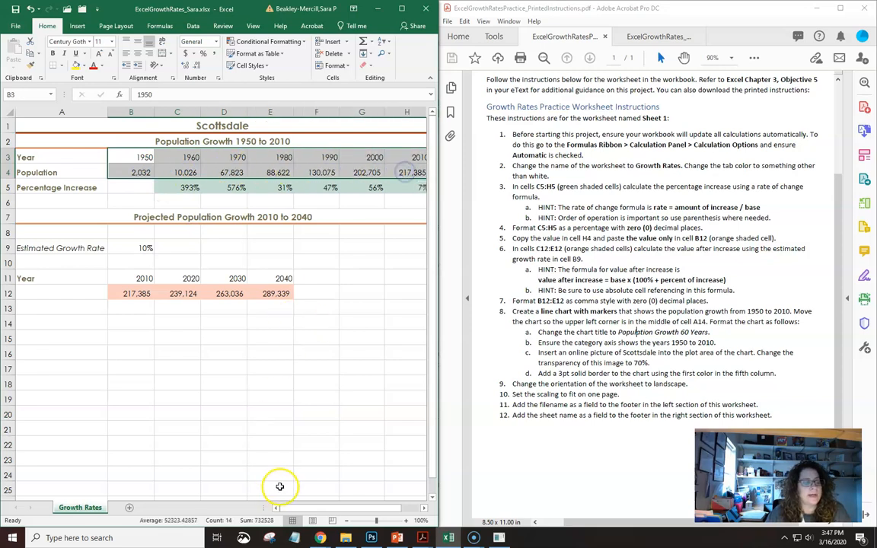
pyautogui.moveTo(290, 507); pyautogui.dragTo(307, 508)
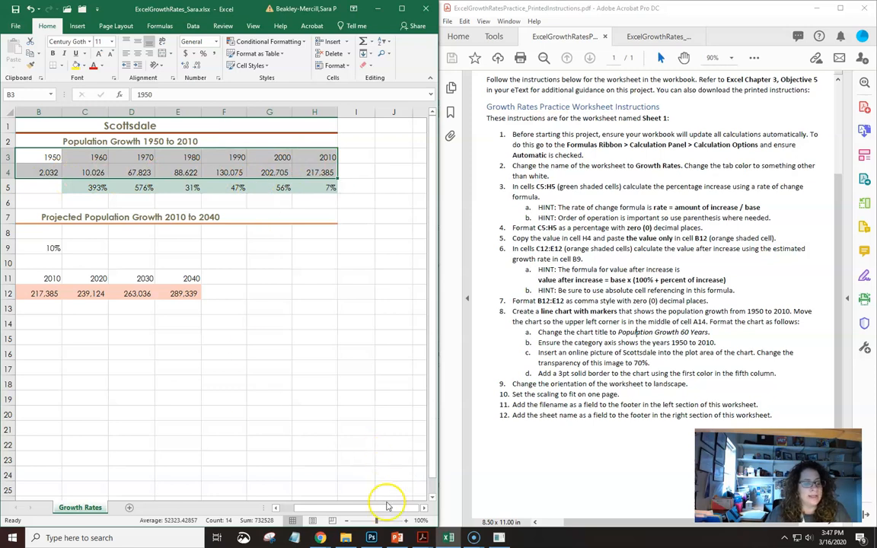
pyautogui.moveTo(384, 508); pyautogui.dragTo(337, 507)
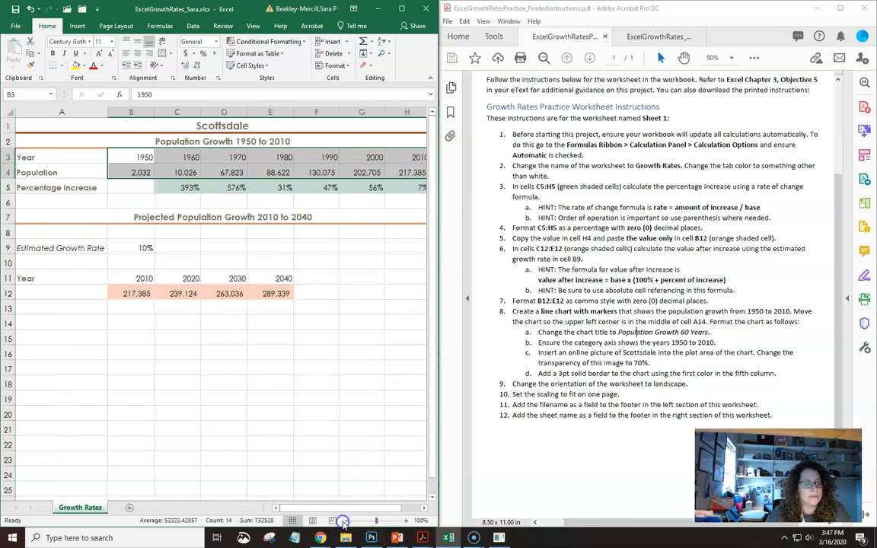
pyautogui.click(346, 521)
pyautogui.moveTo(127, 150); pyautogui.dragTo(352, 166)
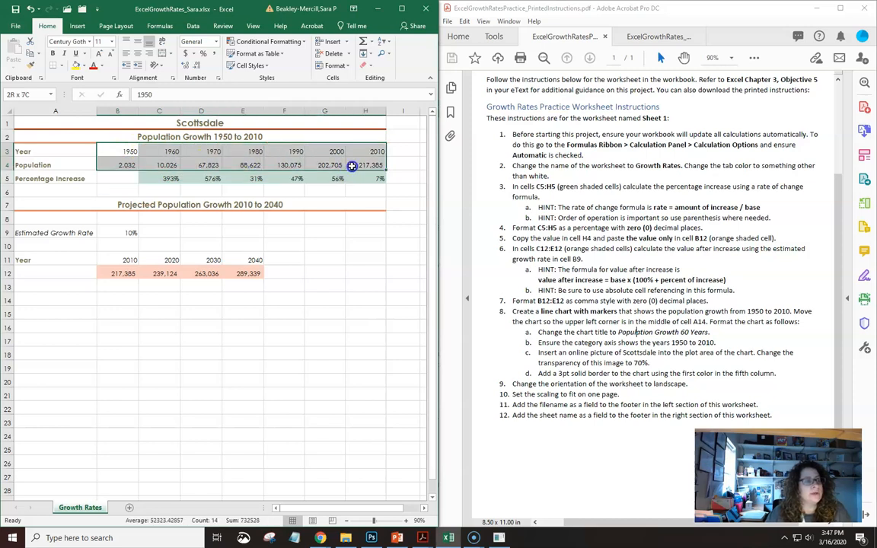
pyautogui.click(284, 162)
pyautogui.moveTo(59, 151); pyautogui.dragTo(366, 163)
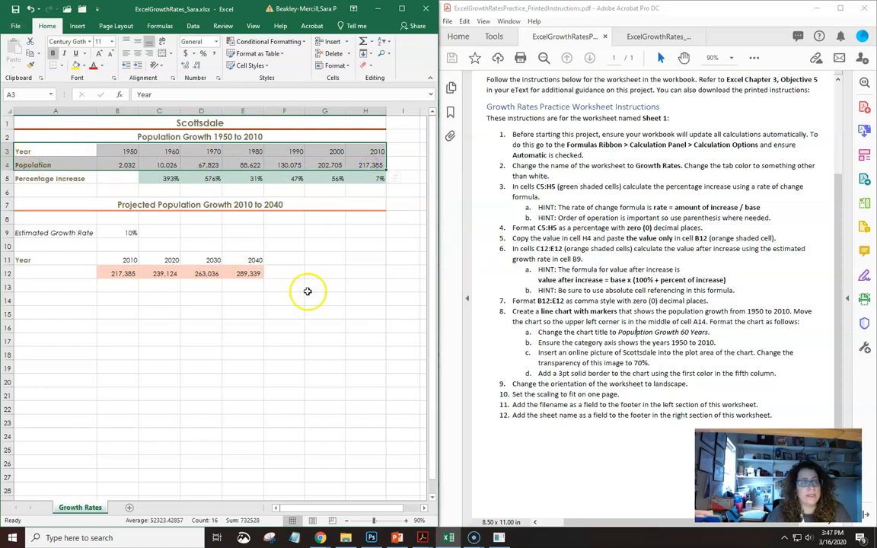
pyautogui.click(78, 28)
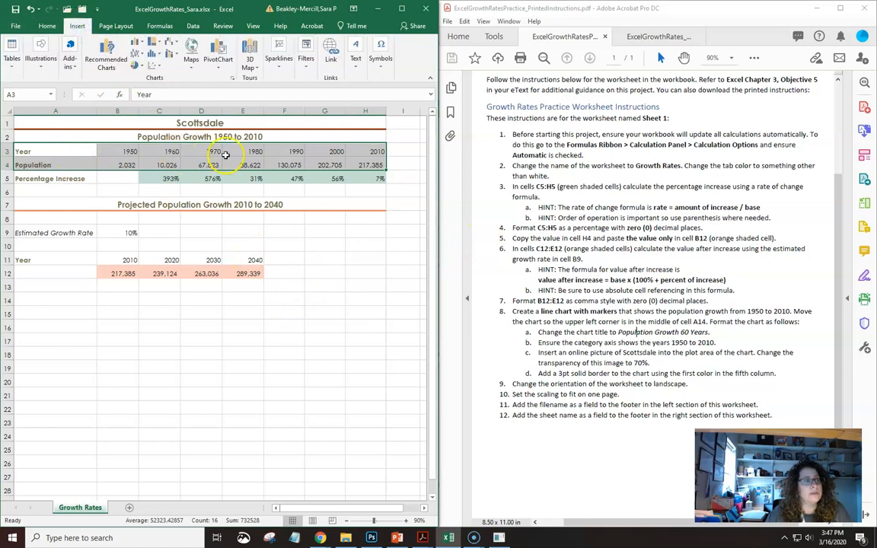
pyautogui.click(139, 55)
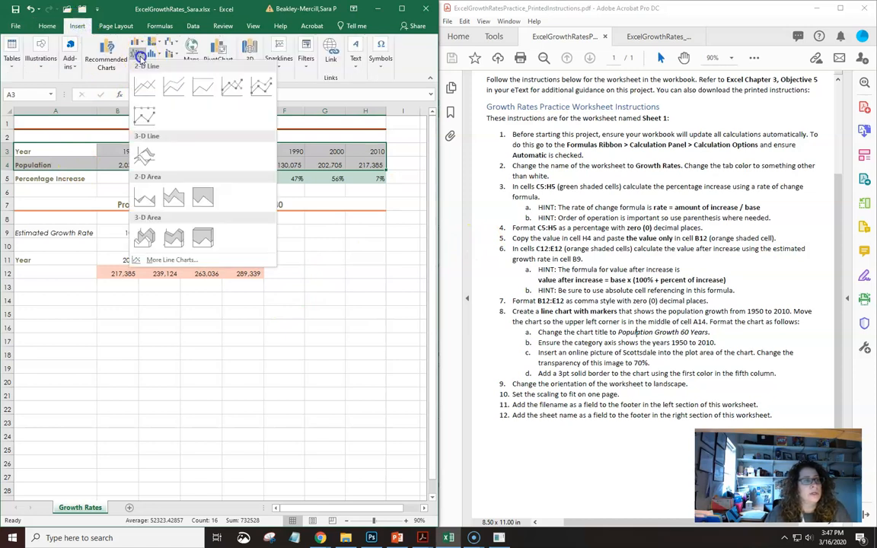
pyautogui.click(234, 89)
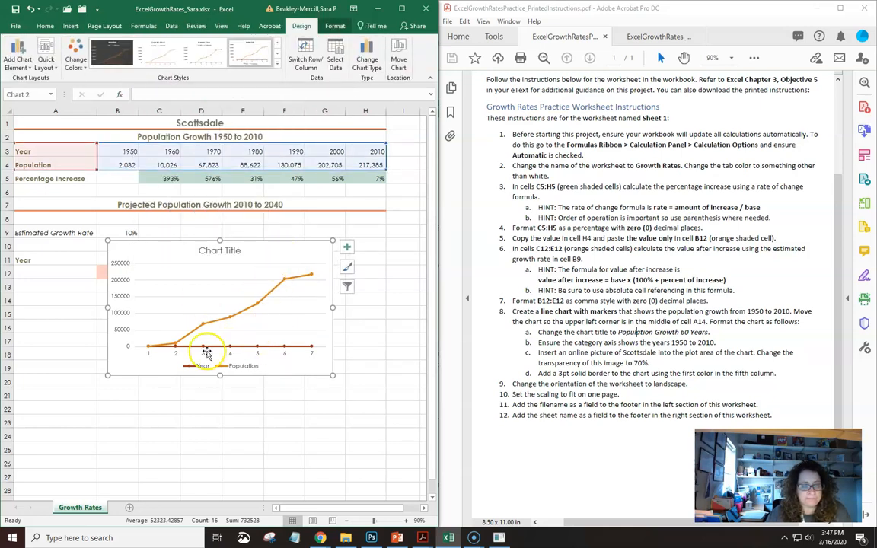
# - Check the chart in the answer key PDF and move the new chart so its upper-left corner sits mid-cell in A14
pyautogui.click(656, 37)
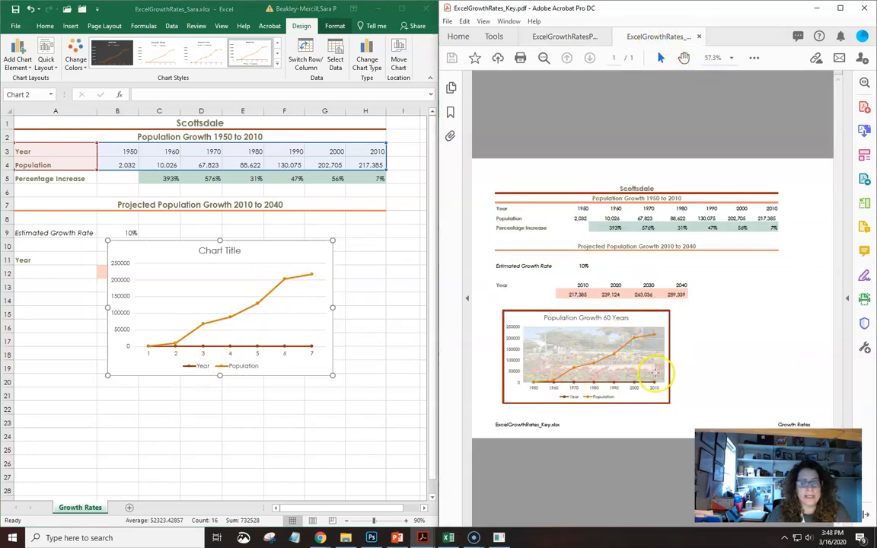
pyautogui.click(564, 36)
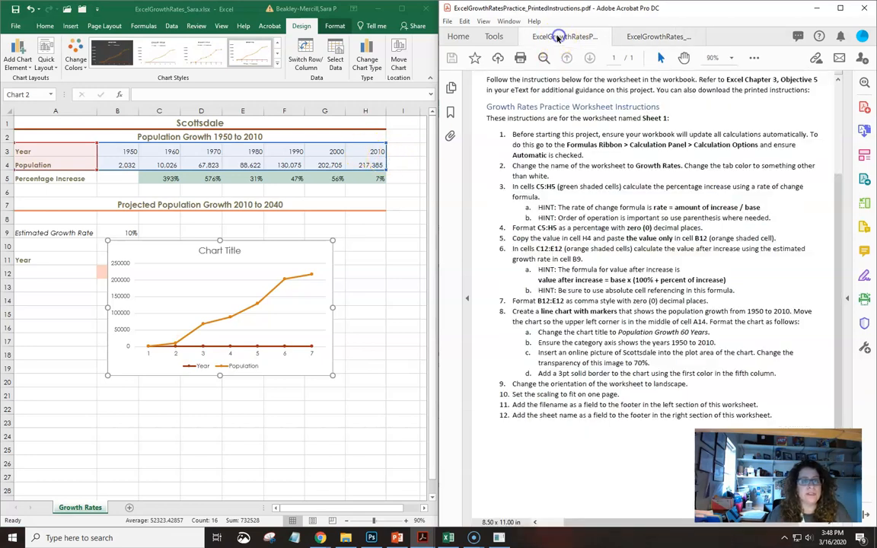
pyautogui.click(282, 254)
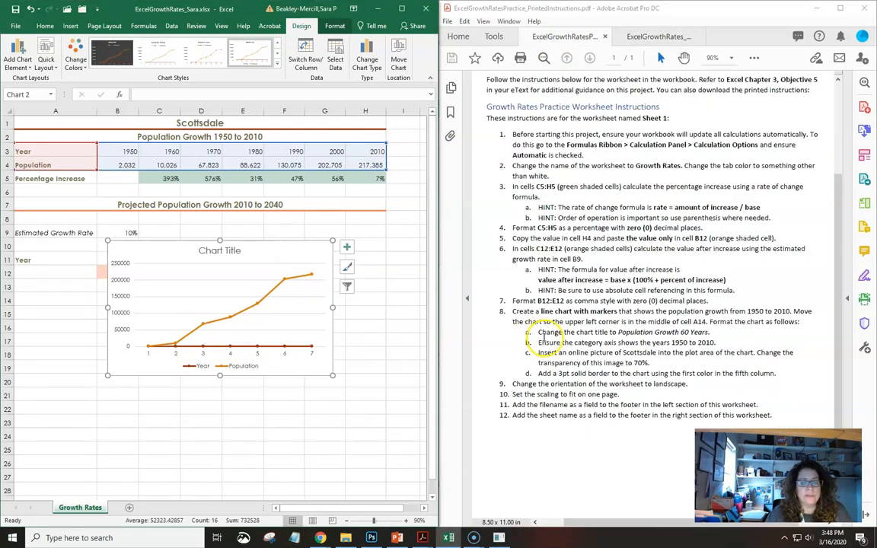
pyautogui.moveTo(265, 251); pyautogui.dragTo(191, 308)
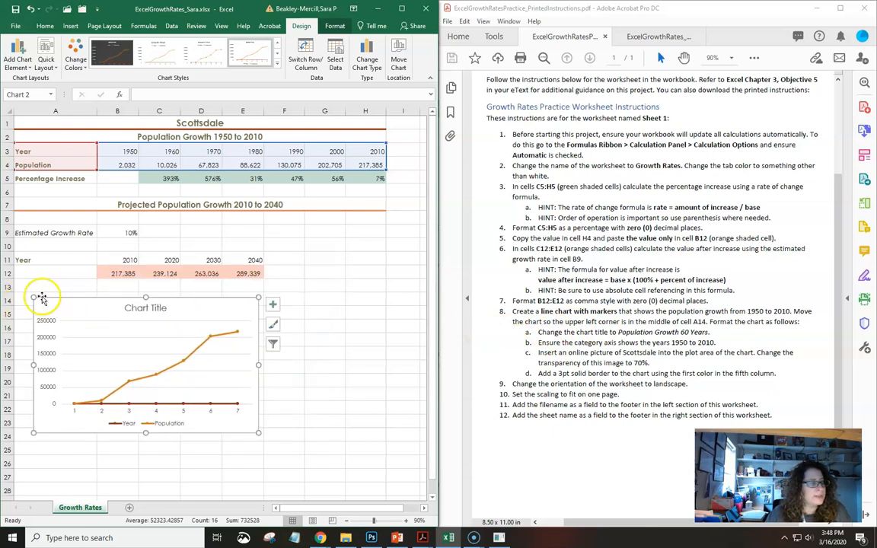
pyautogui.moveTo(60, 305); pyautogui.dragTo(62, 305)
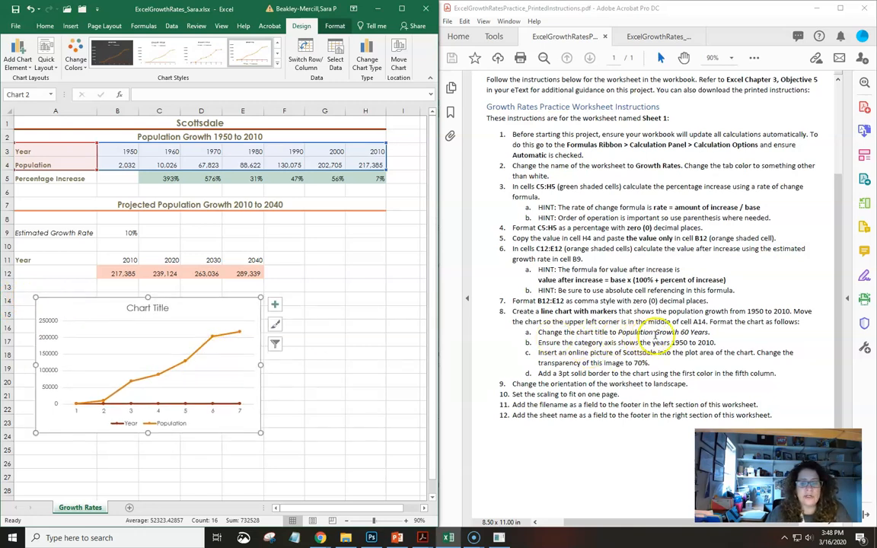
# - Change the chart title to "Population Growth 1950 to 2010"
pyautogui.click(143, 311)
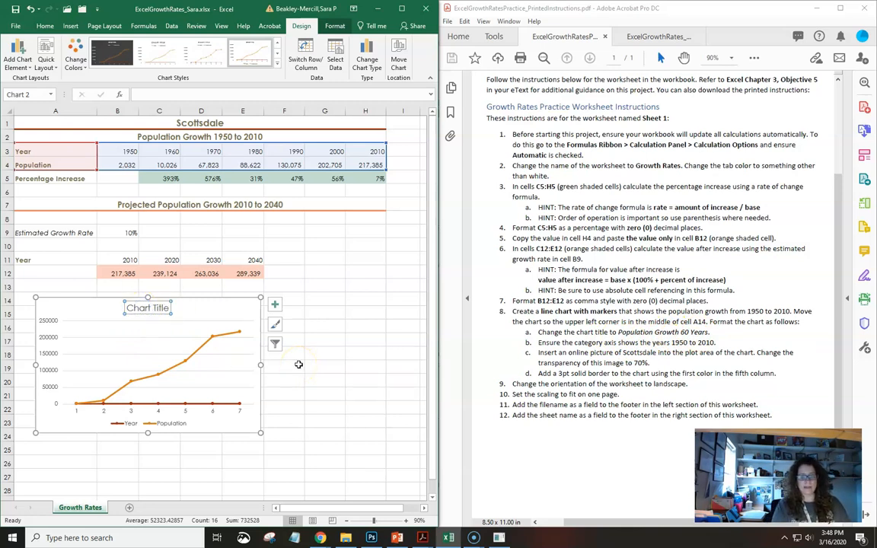
pyautogui.write('Population')
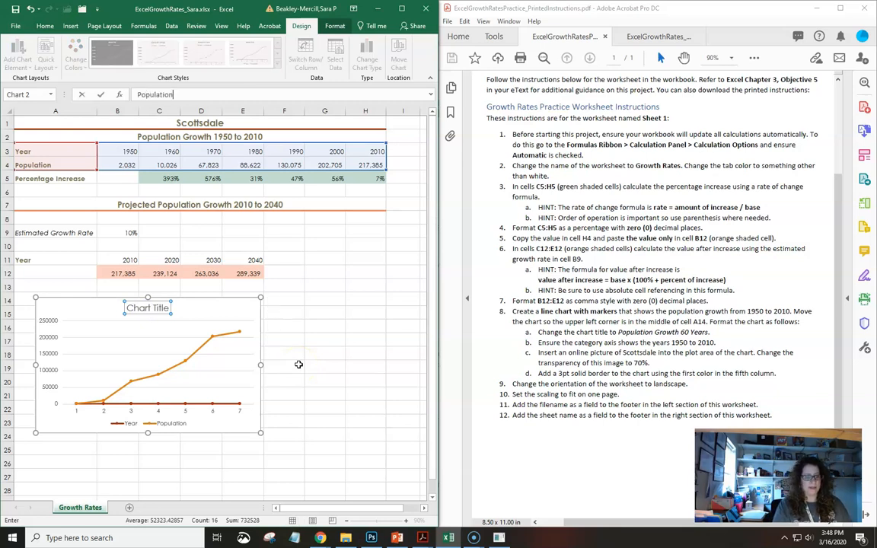
pyautogui.write(' Gr')
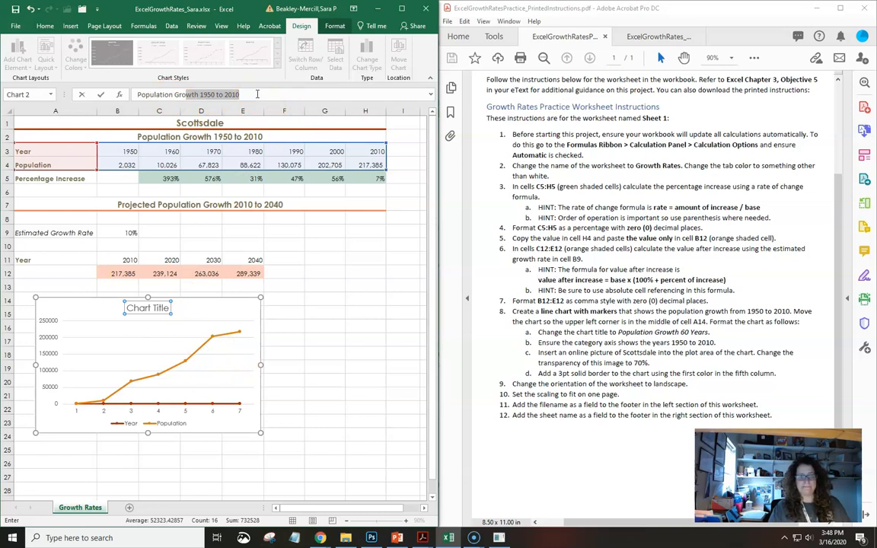
pyautogui.press('Return')
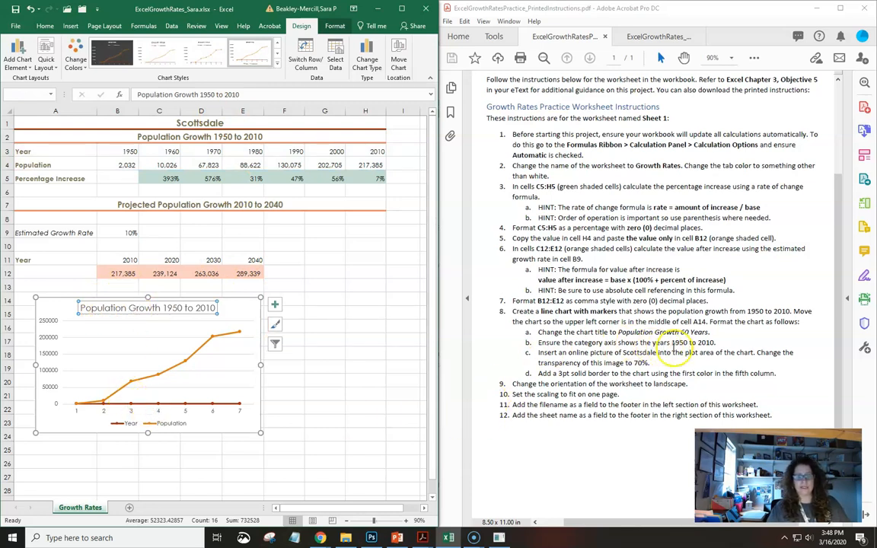
# - Review instruction 8b about the category axis years and open the chart's Select Data Source settings
pyautogui.moveTo(720, 347)
pyautogui.mouseDown()
pyautogui.moveTo(576, 344)
pyautogui.moveTo(720, 344)
pyautogui.mouseUp()
pyautogui.click(600, 352)
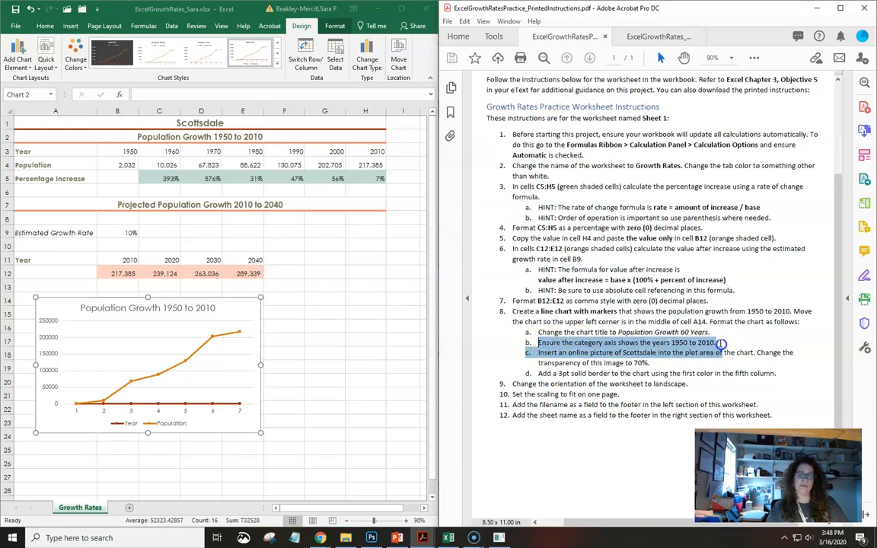
pyautogui.click(689, 379)
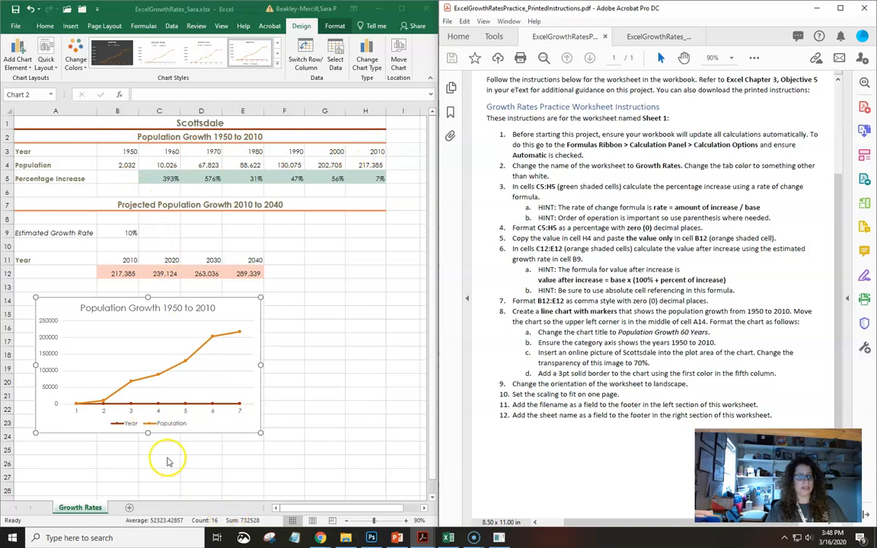
pyautogui.click(139, 312)
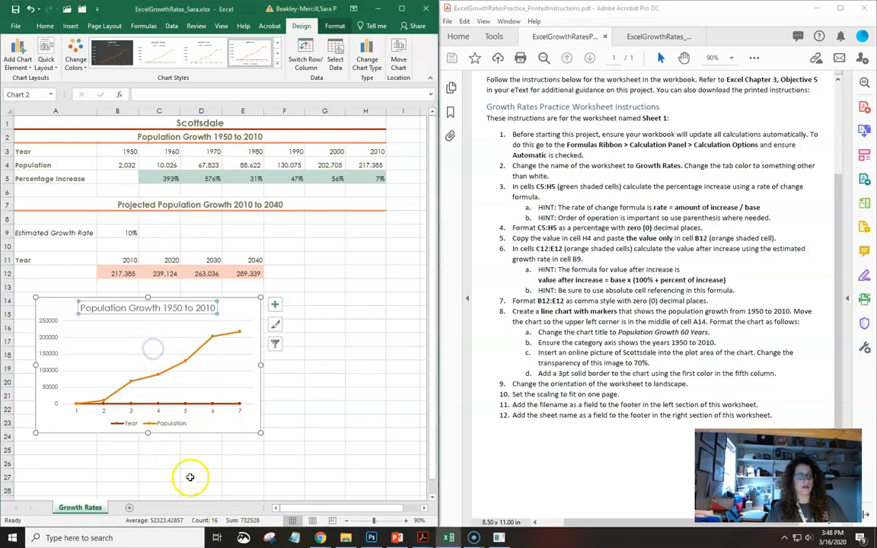
pyautogui.click(155, 415)
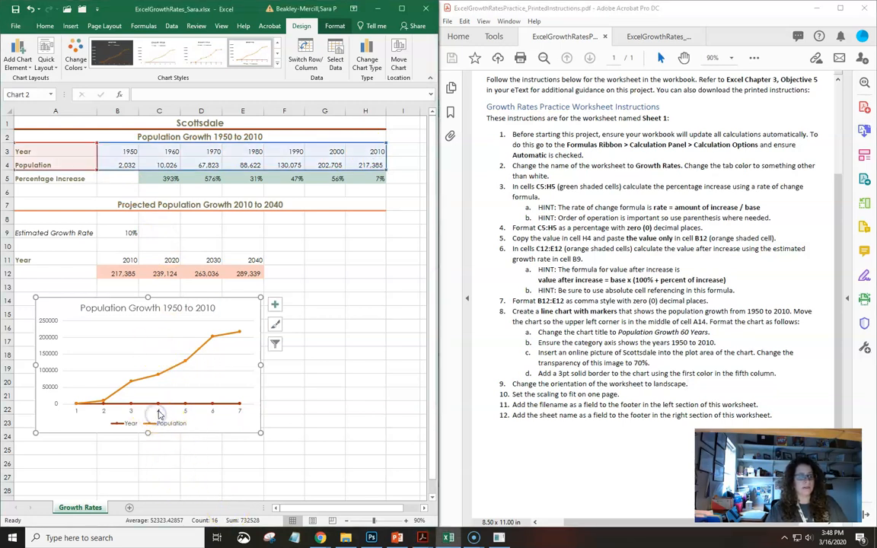
pyautogui.click(160, 412)
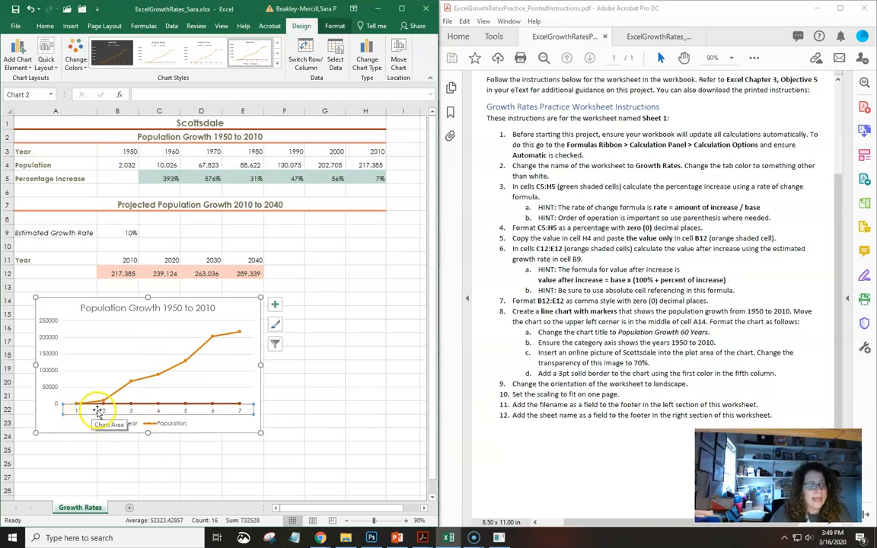
pyautogui.rightClick(150, 412)
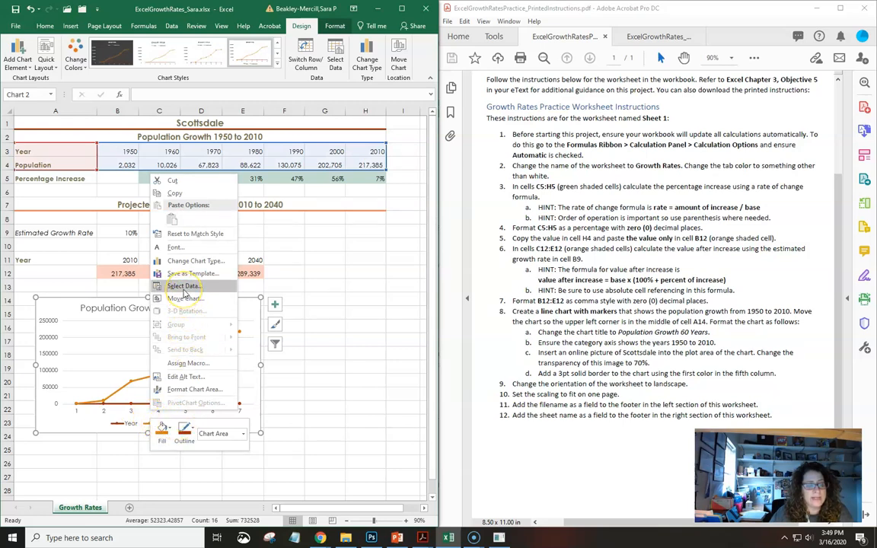
pyautogui.click(184, 293)
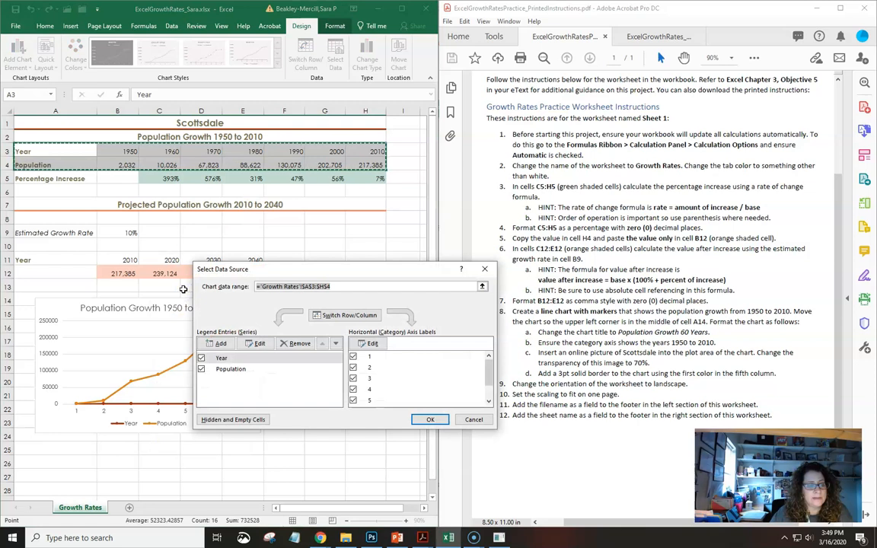
# - Set the horizontal category axis labels to the years in B3:H3 and apply the data source change
pyautogui.moveTo(348, 271); pyautogui.dragTo(274, 288)
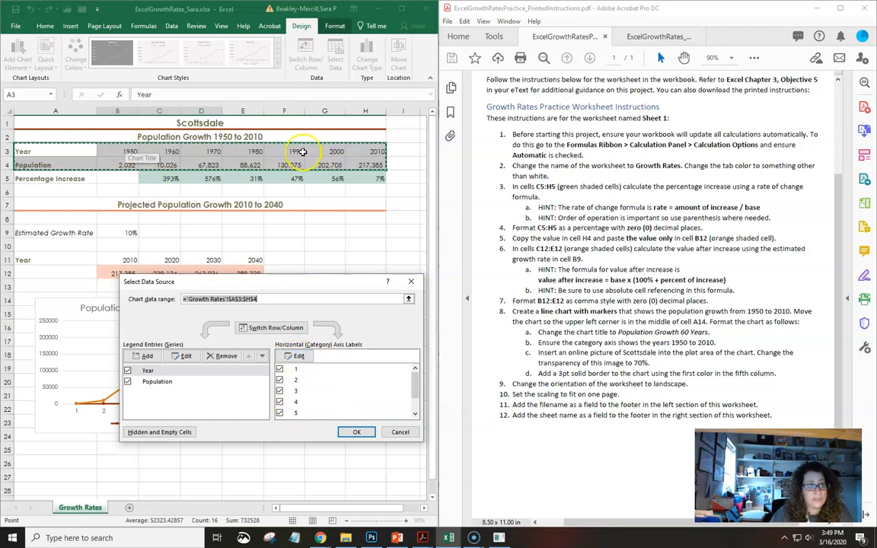
pyautogui.click(295, 355)
pyautogui.moveTo(332, 323); pyautogui.dragTo(294, 322)
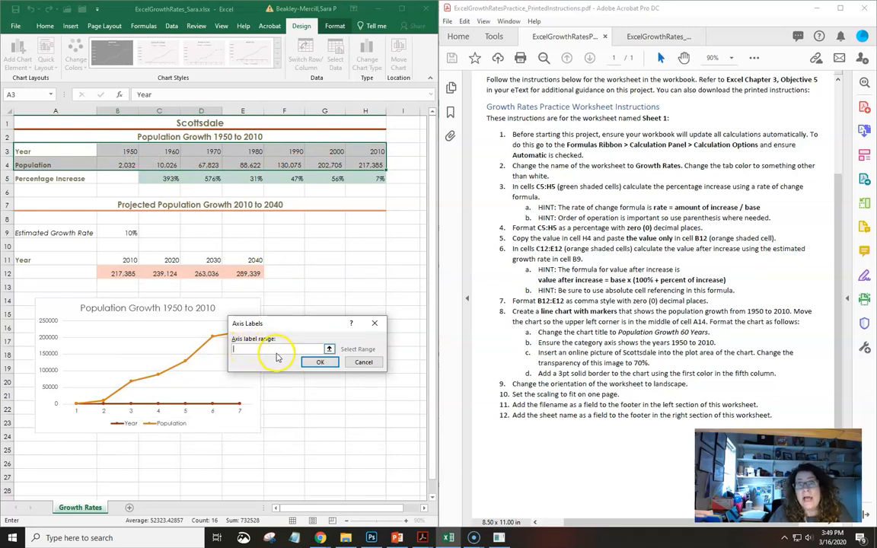
pyautogui.moveTo(127, 151); pyautogui.dragTo(378, 150)
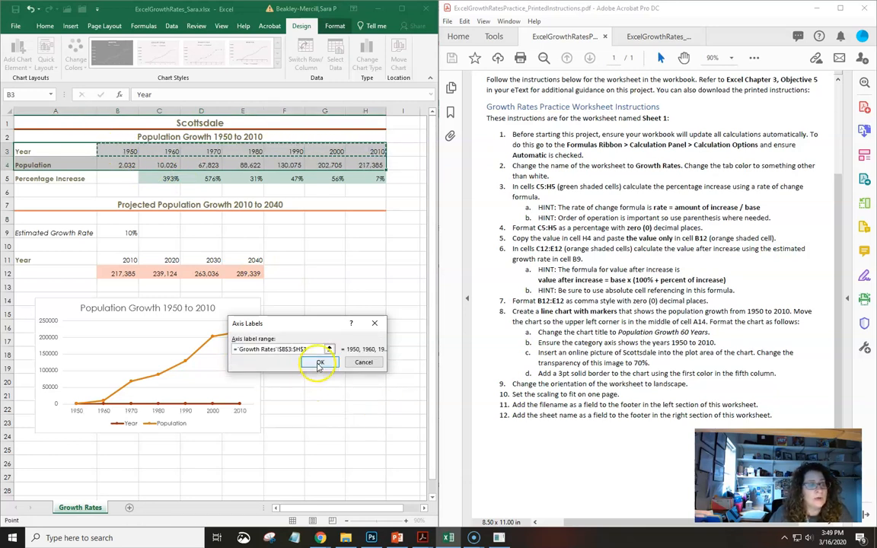
pyautogui.click(318, 362)
pyautogui.click(354, 432)
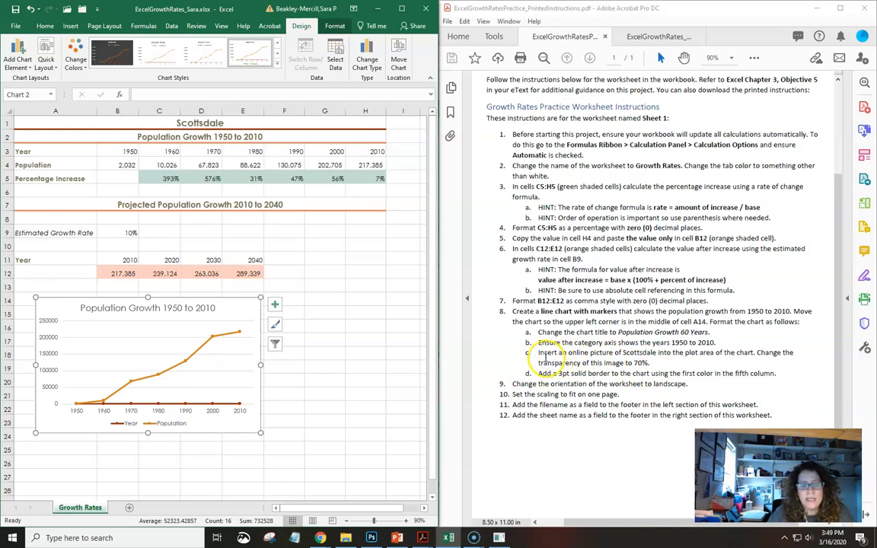
# - Review instruction 8c about the plot area picture and open the formatting settings for the chart's plot area
pyautogui.moveTo(685, 353); pyautogui.dragTo(714, 350)
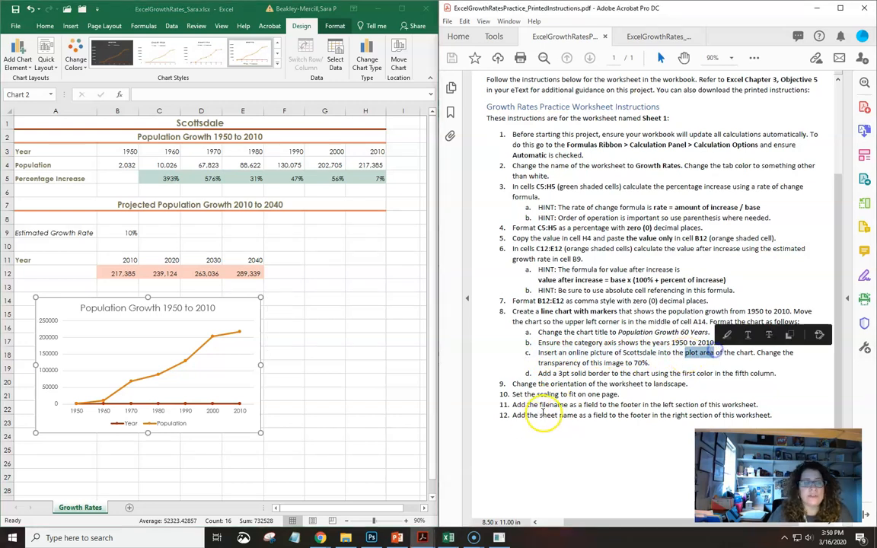
pyautogui.click(233, 310)
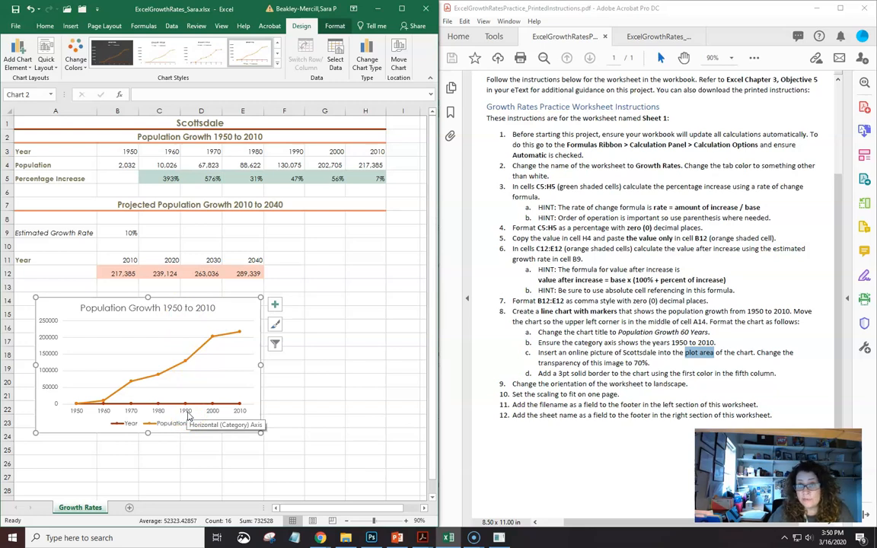
pyautogui.click(161, 342)
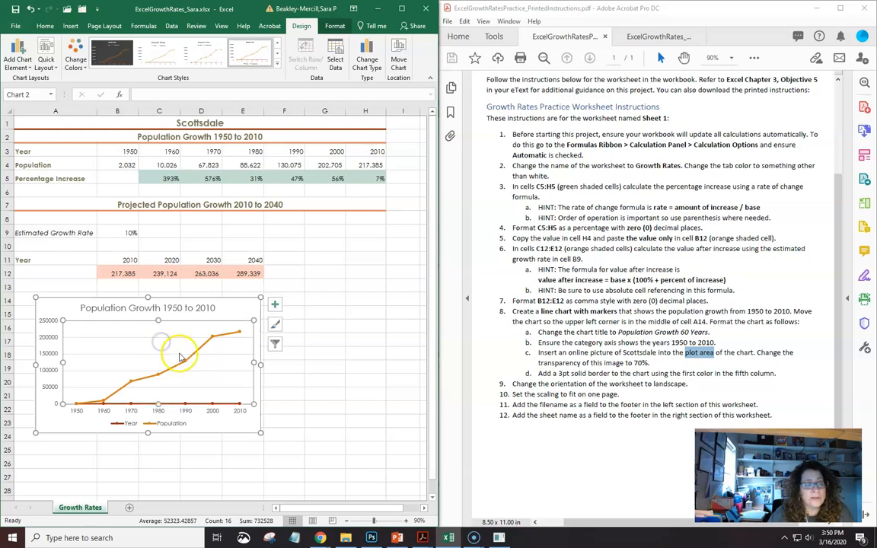
pyautogui.doubleClick(155, 339)
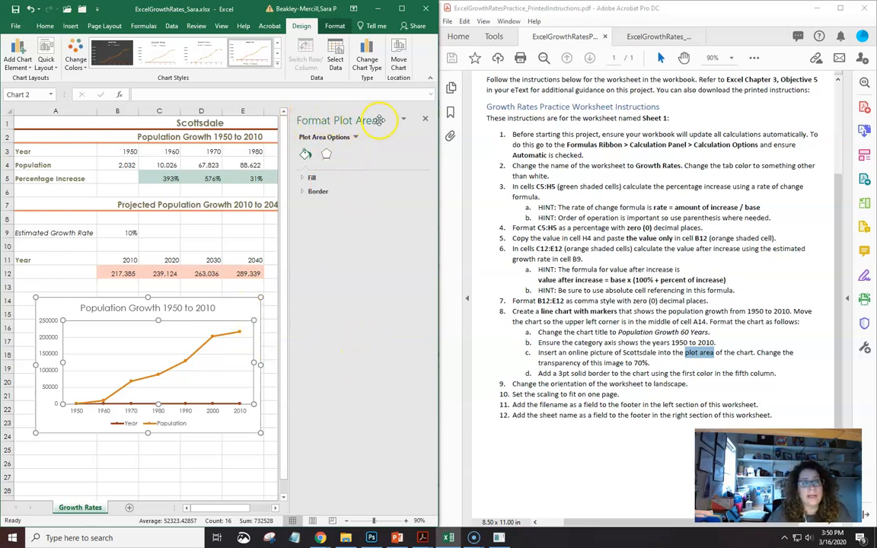
pyautogui.click(187, 309)
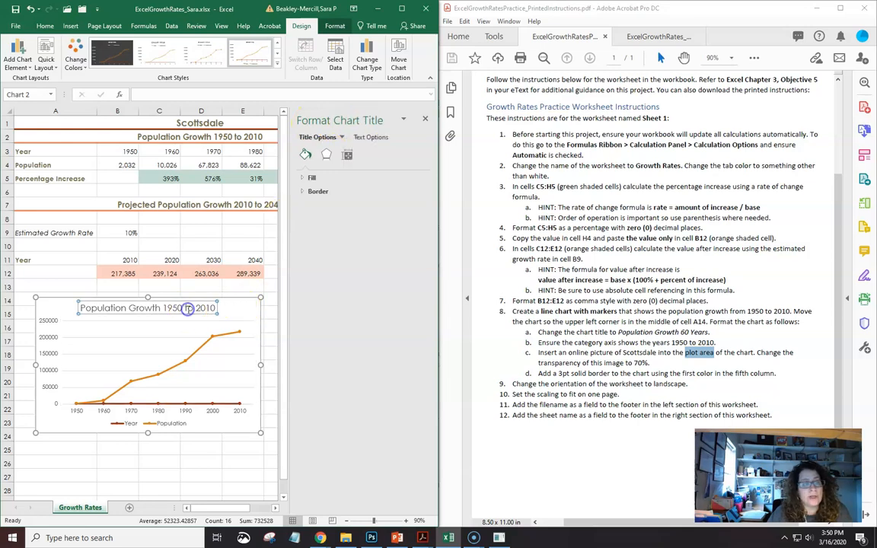
pyautogui.click(250, 309)
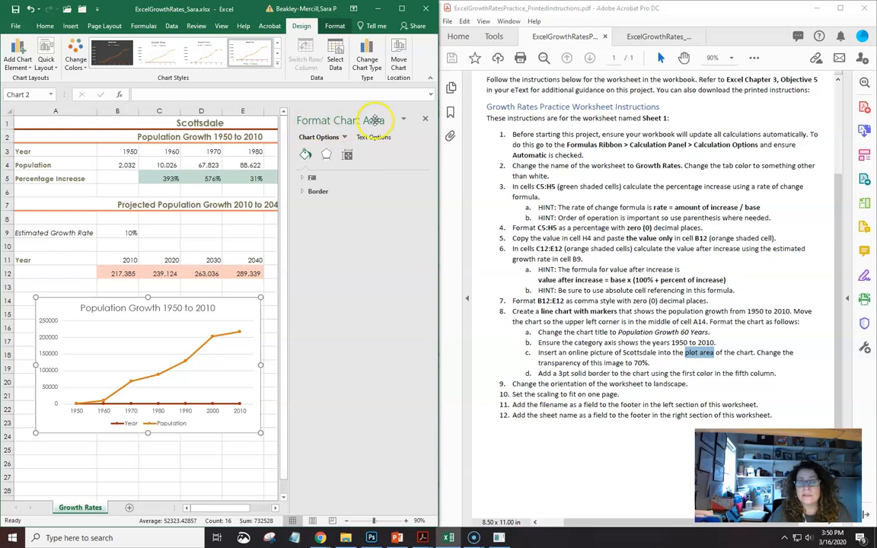
pyautogui.click(166, 313)
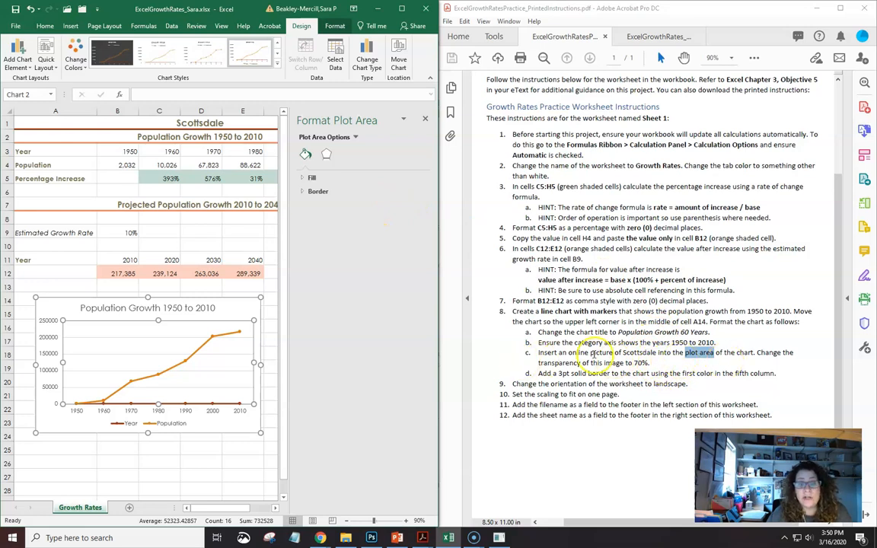
# - Fill the plot area with the online storefront picture found by searching "scottsdale" and set its transparency to 70%
pyautogui.click(305, 179)
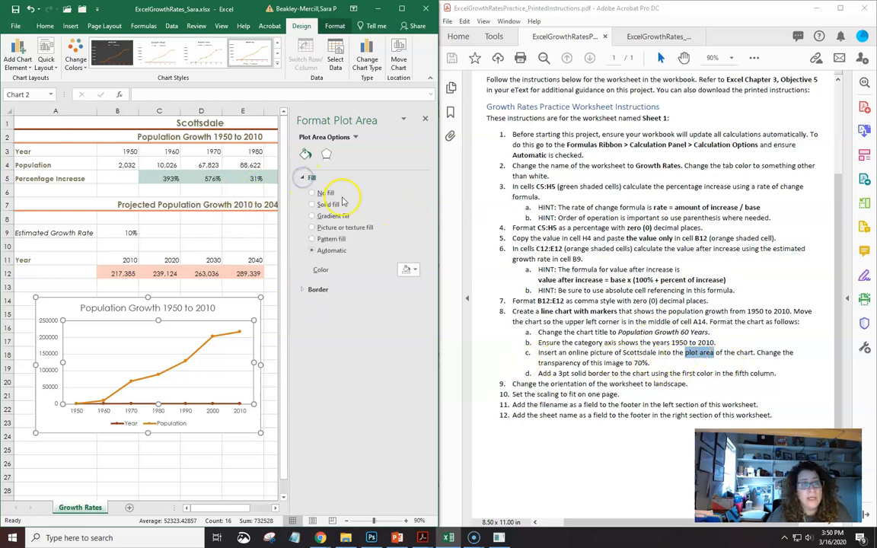
pyautogui.click(313, 228)
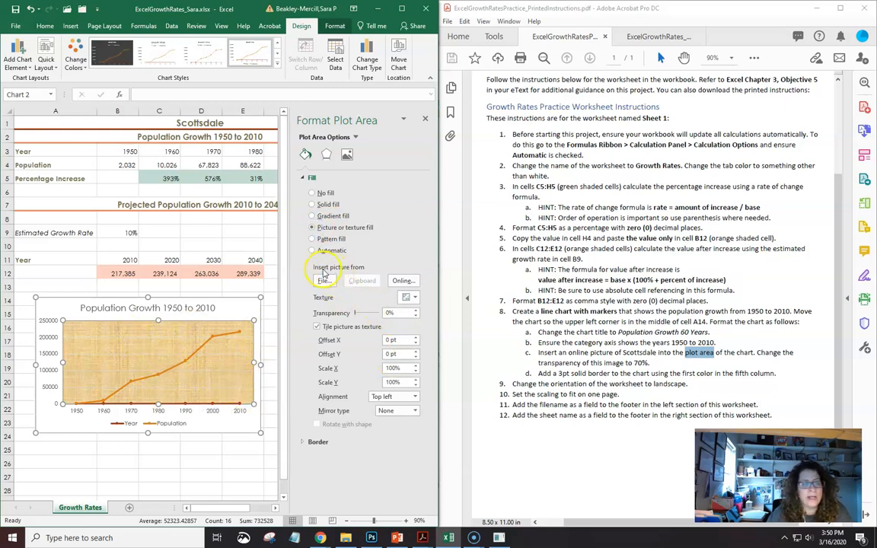
pyautogui.click(404, 282)
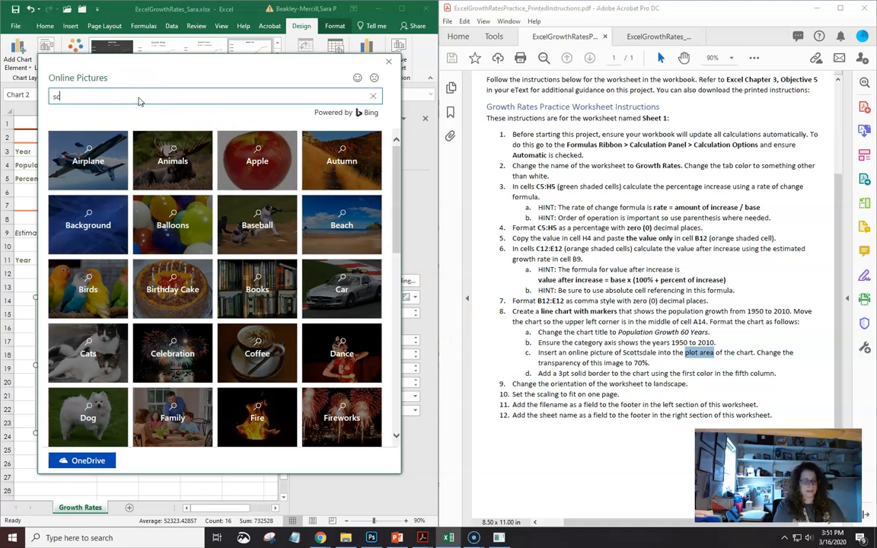
pyautogui.write('scottsdale')
pyautogui.press('Return')
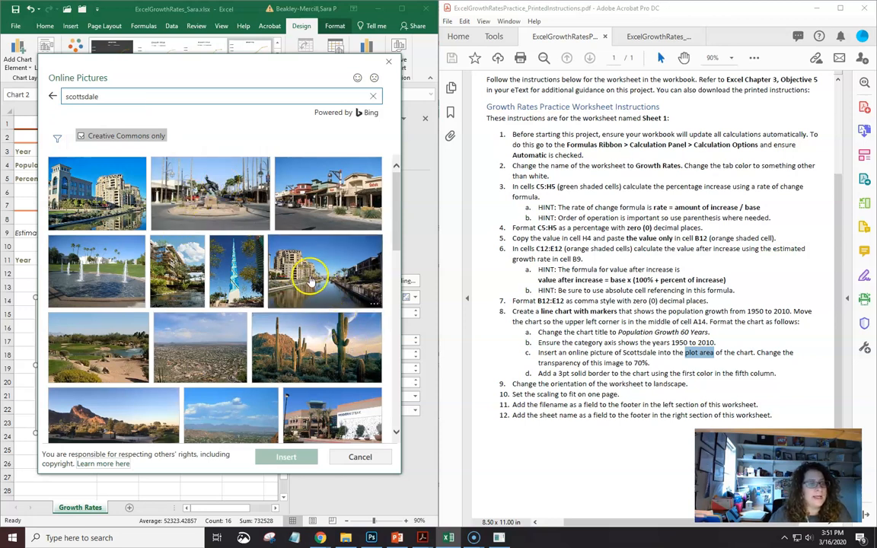
pyautogui.click(284, 182)
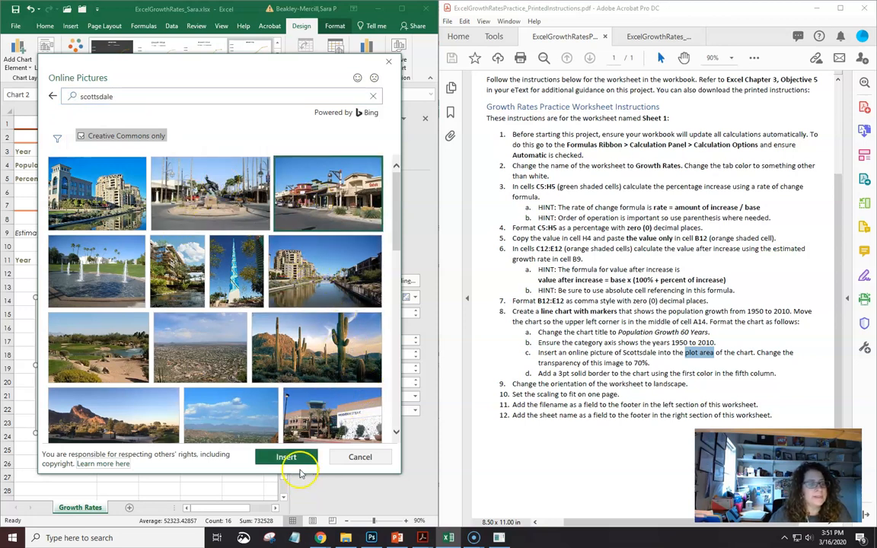
pyautogui.click(287, 458)
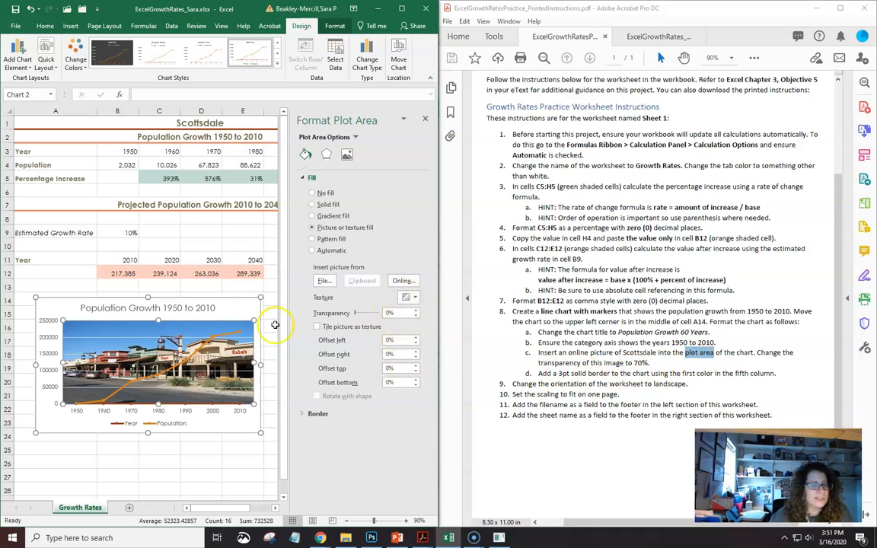
pyautogui.write('70')
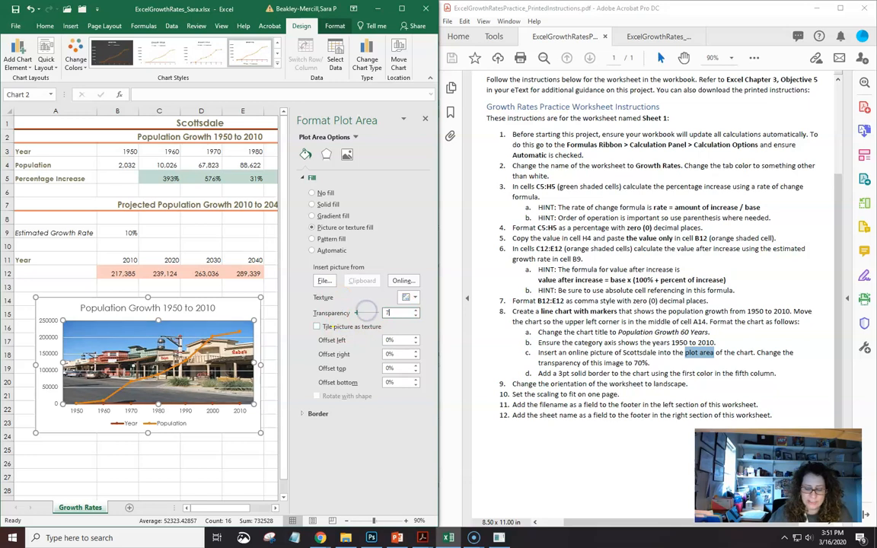
pyautogui.press('Return')
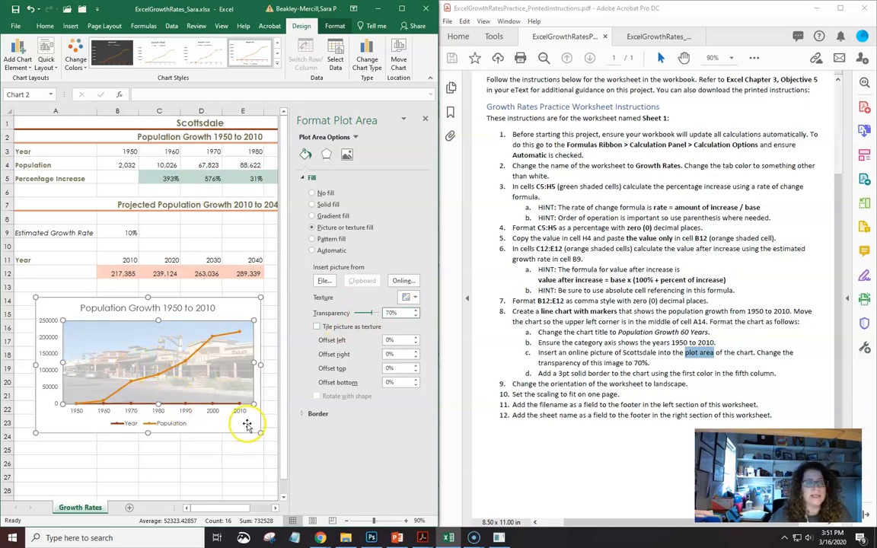
# - Replace the plot area picture with the online "scottsdale" search result showing the street sculpture
pyautogui.click(402, 281)
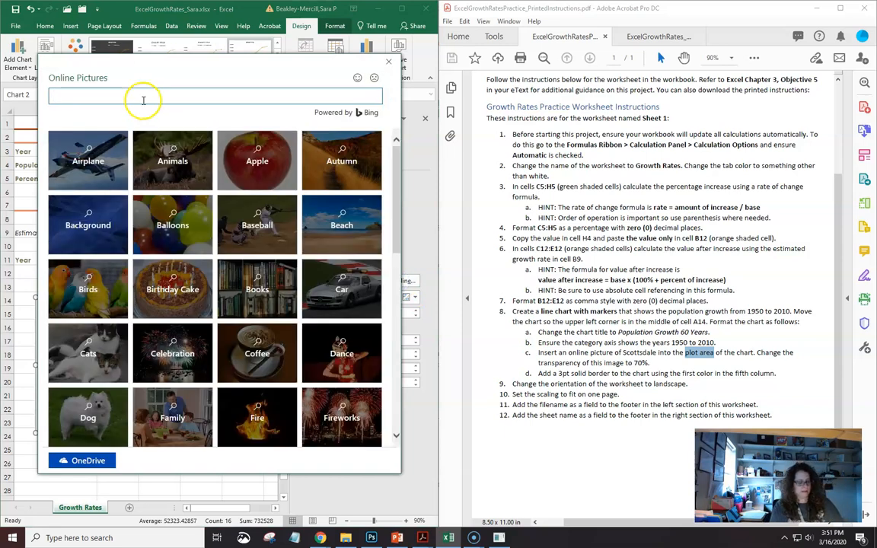
pyautogui.press('Return')
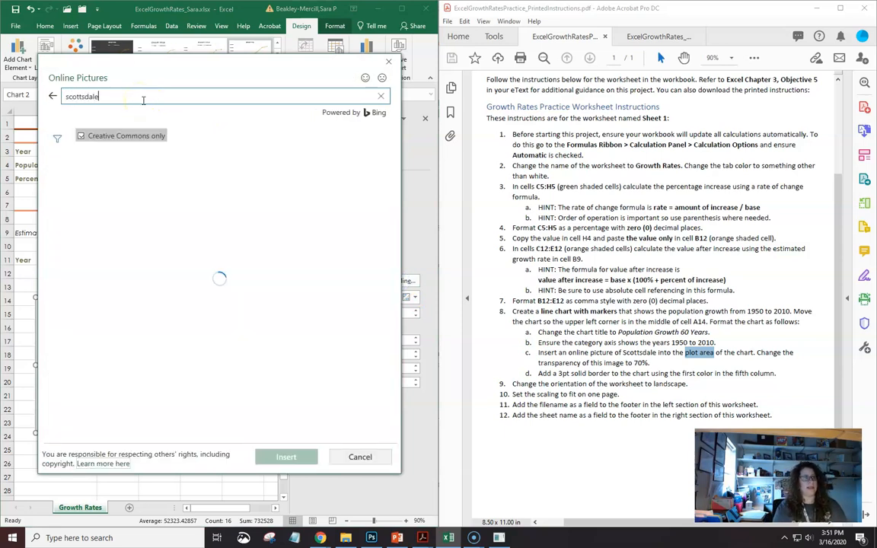
pyautogui.click(220, 189)
pyautogui.click(286, 457)
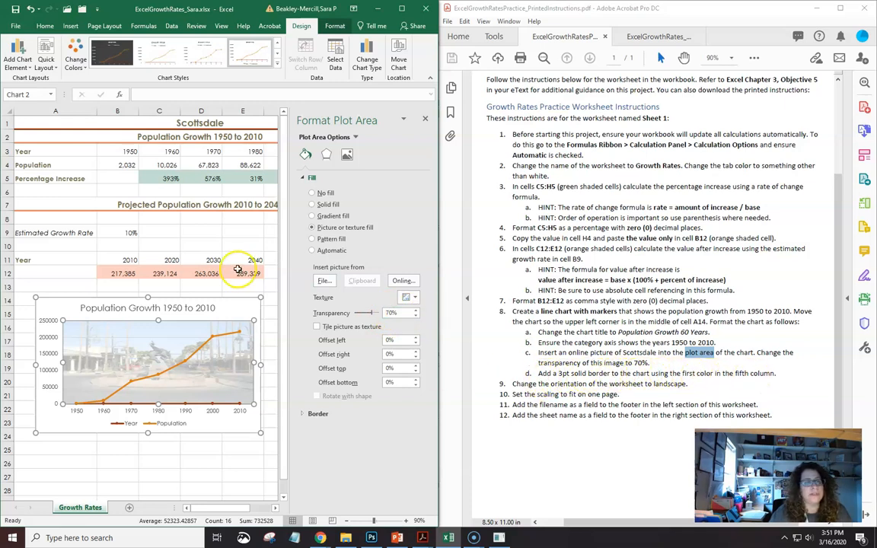
# - Give the chart area a 3 pt solid border in the first theme color of the fifth column
pyautogui.click(301, 181)
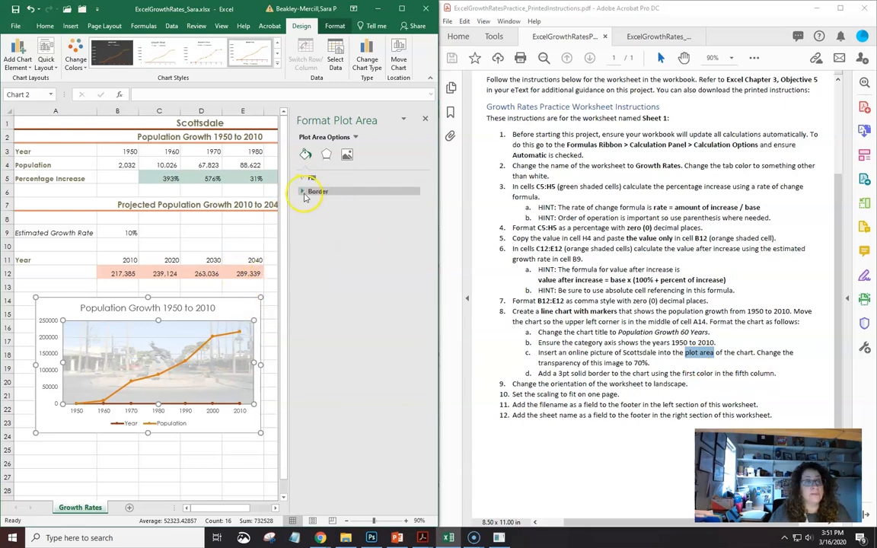
pyautogui.click(304, 192)
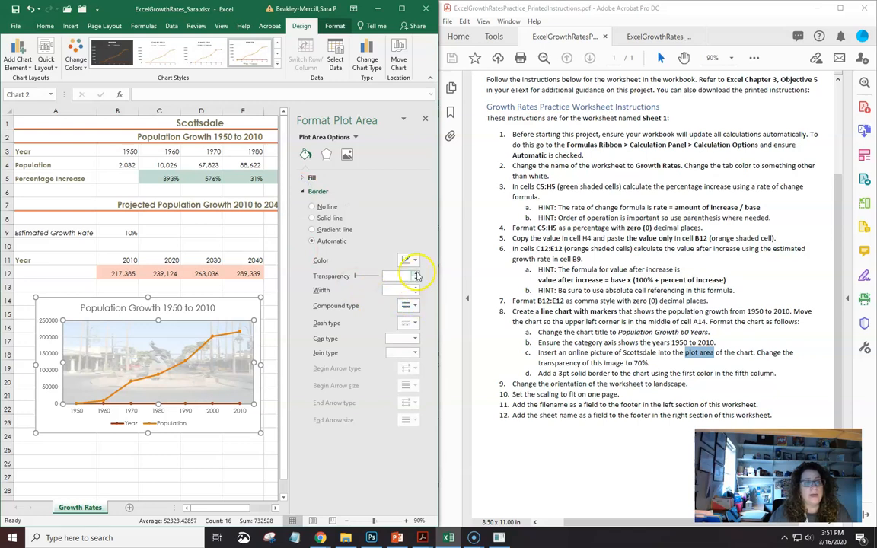
pyautogui.click(241, 306)
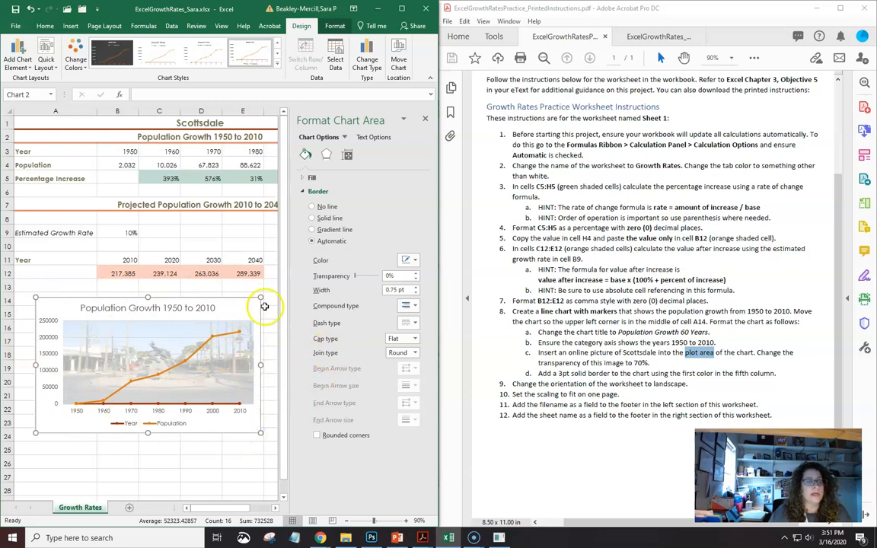
pyautogui.click(416, 287)
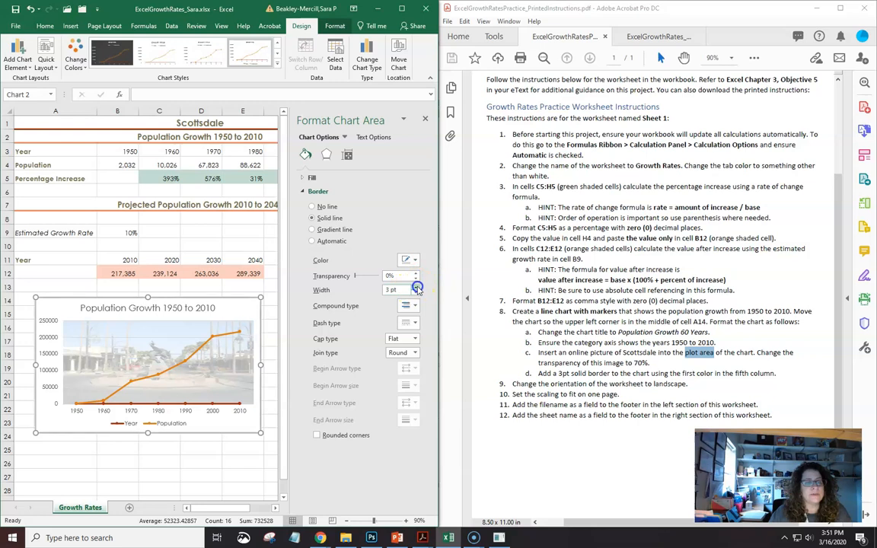
pyautogui.click(415, 262)
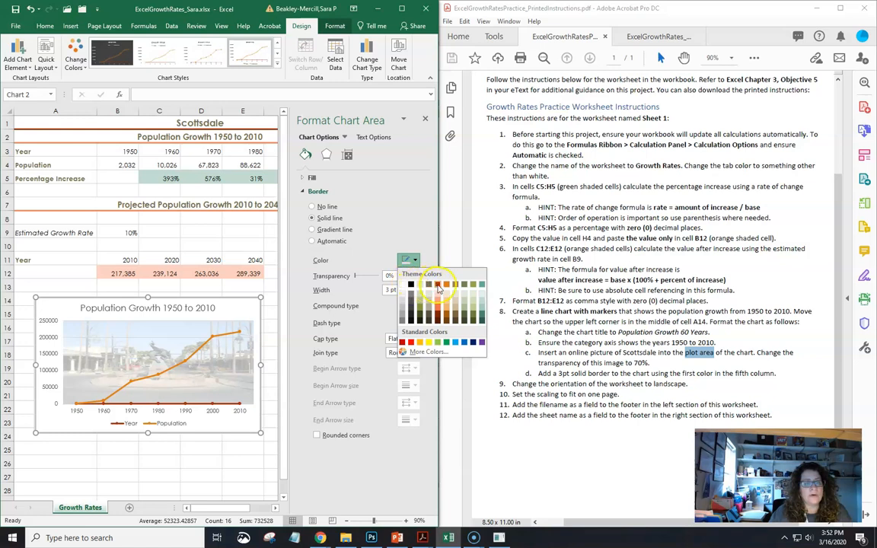
pyautogui.click(438, 289)
# - Compare the chart with the answer key PDF, change the chart title to "Population Growth 60 Years", and close the formatting settings
pyautogui.click(673, 38)
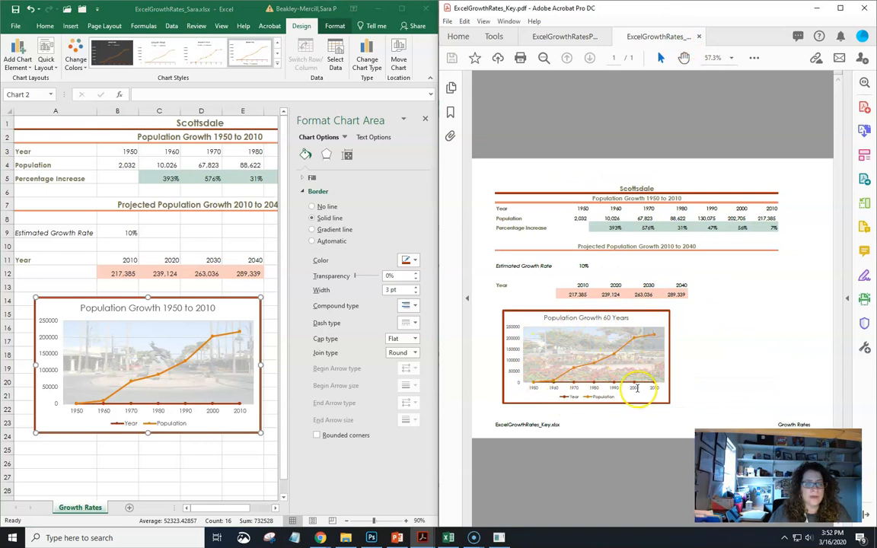
pyautogui.click(559, 37)
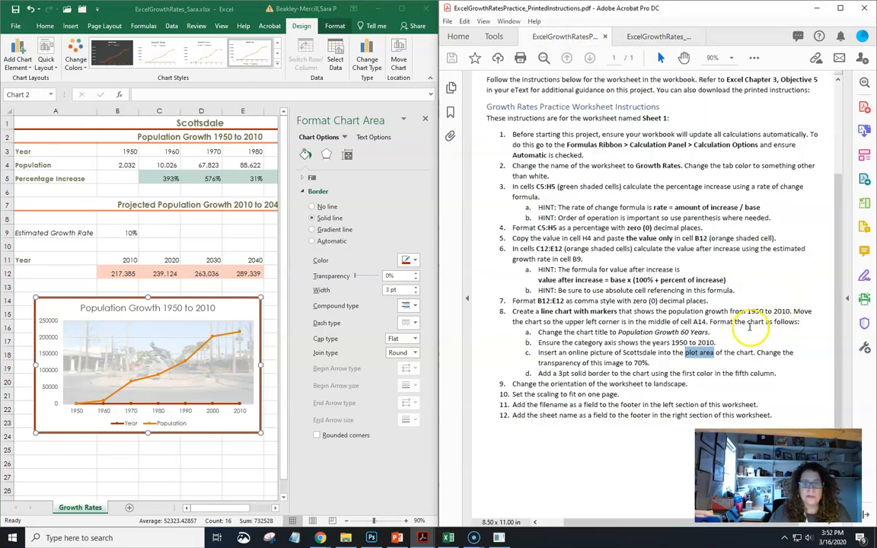
pyautogui.click(212, 313)
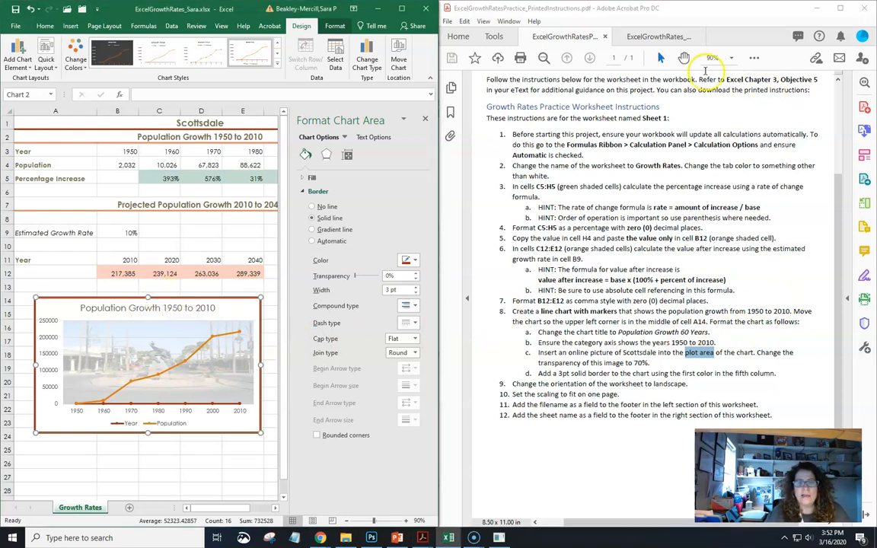
pyautogui.click(669, 36)
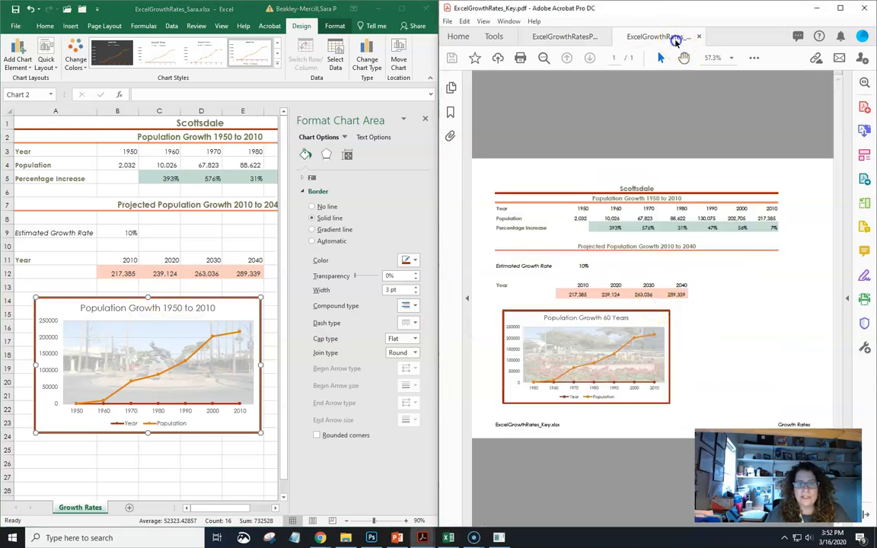
pyautogui.click(564, 37)
pyautogui.click(174, 308)
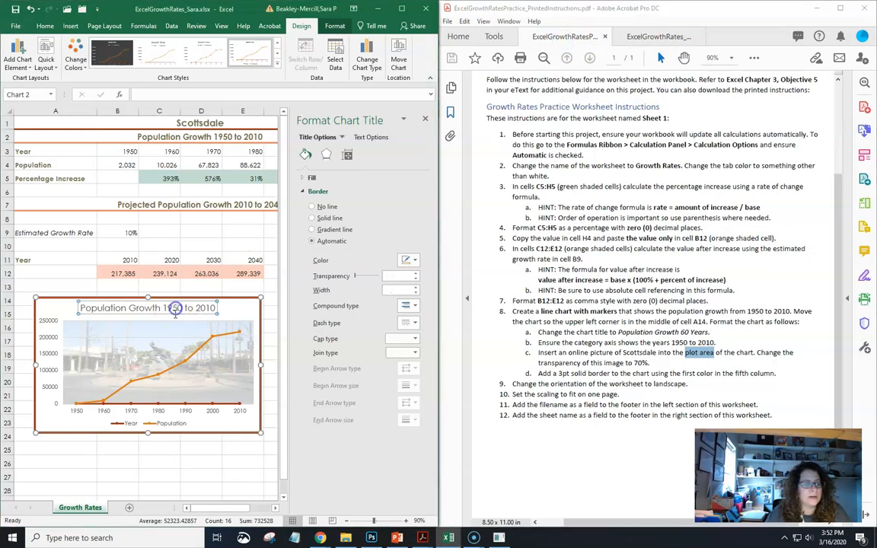
pyautogui.doubleClick(165, 307)
pyautogui.moveTo(165, 308); pyautogui.dragTo(229, 308)
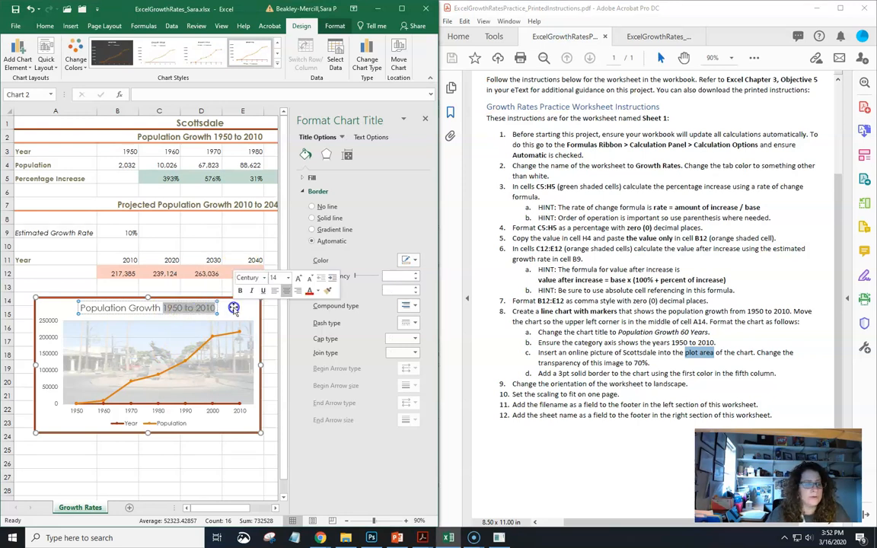
pyautogui.write('60 Years')
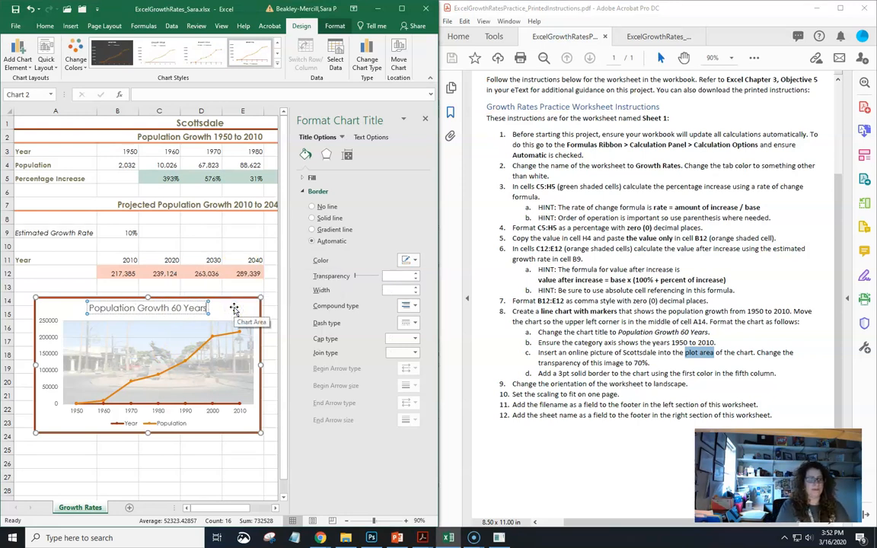
pyautogui.press('Escape')
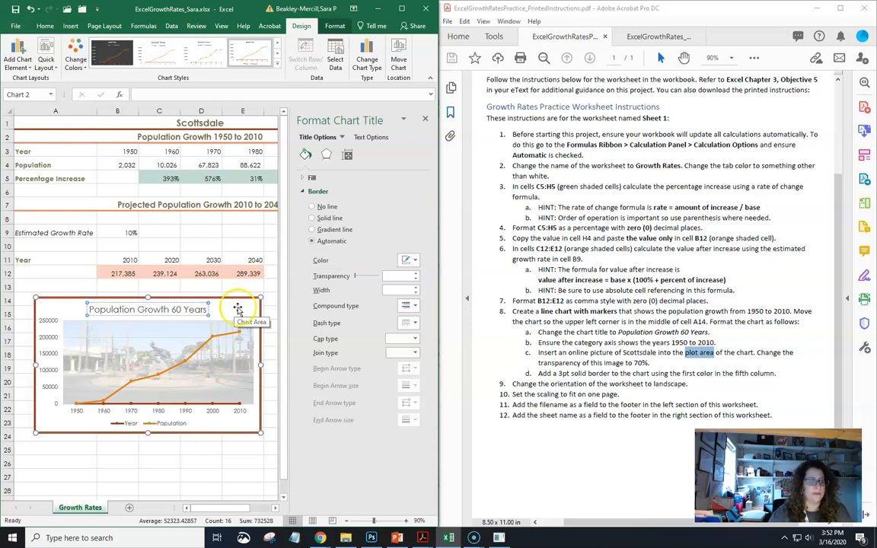
pyautogui.click(126, 320)
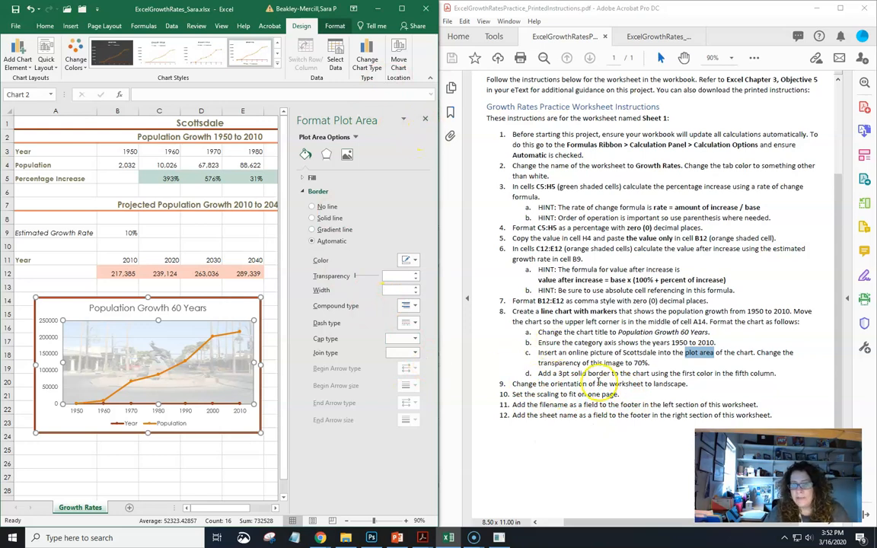
pyautogui.click(424, 122)
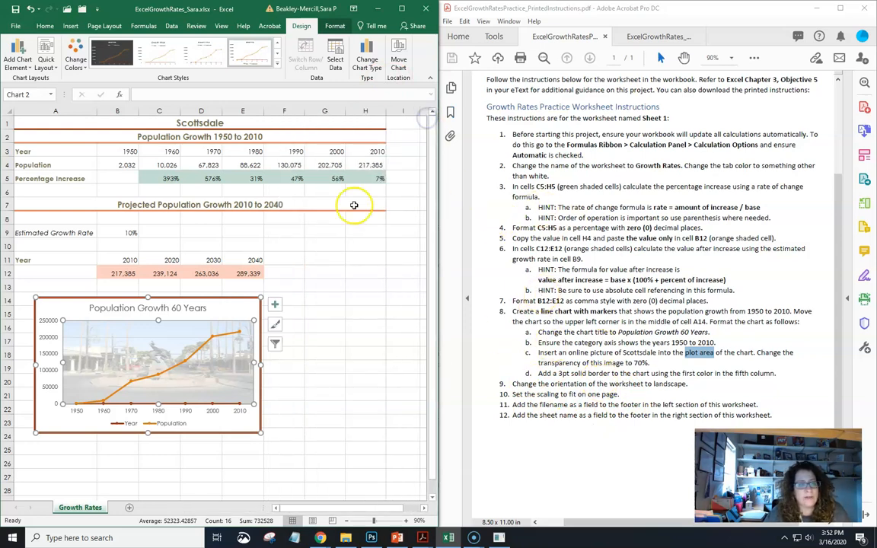
# - Try to set the page orientation to landscape while the chart is still selected
pyautogui.moveTo(512, 384); pyautogui.dragTo(687, 384)
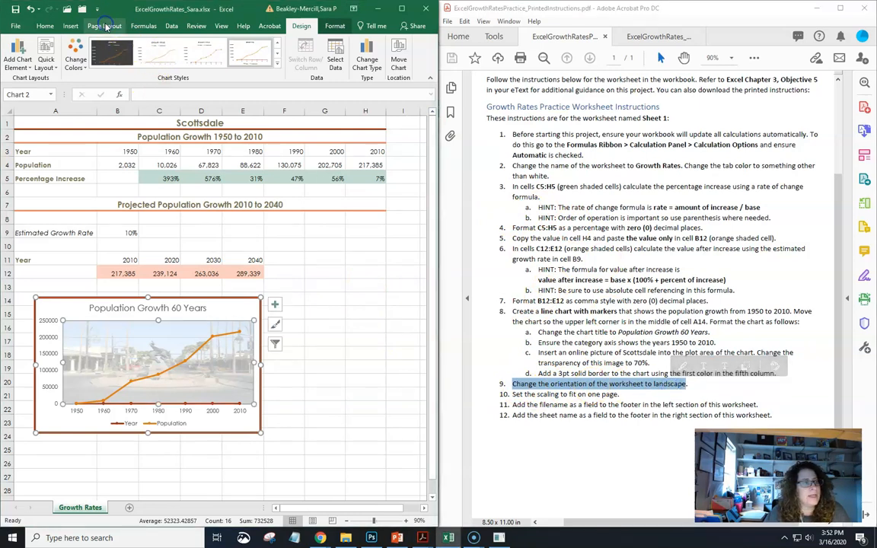
pyautogui.click(102, 26)
pyautogui.click(92, 61)
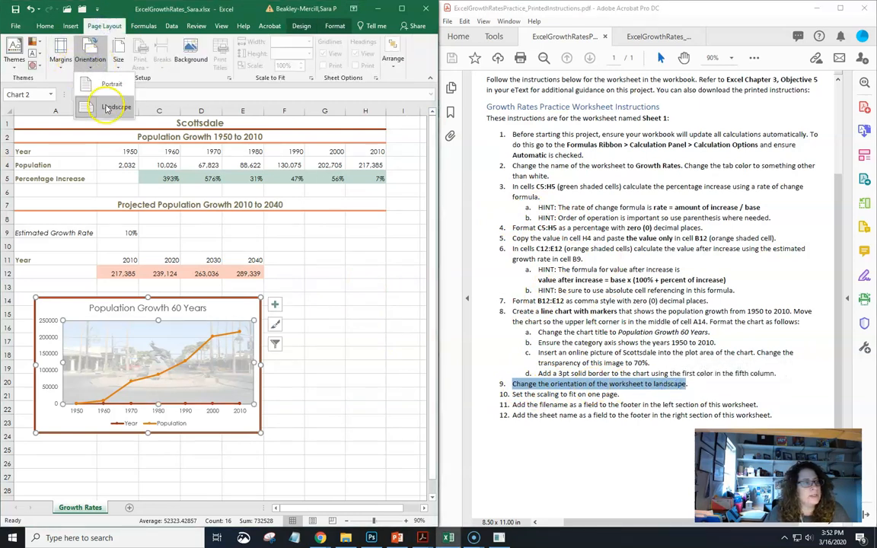
pyautogui.click(101, 99)
pyautogui.click(90, 59)
pyautogui.click(90, 60)
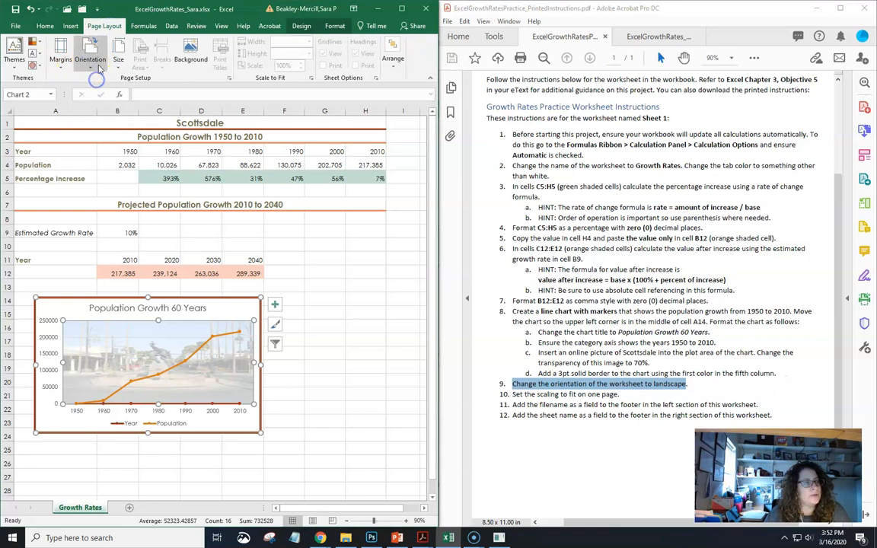
pyautogui.click(90, 59)
pyautogui.click(99, 107)
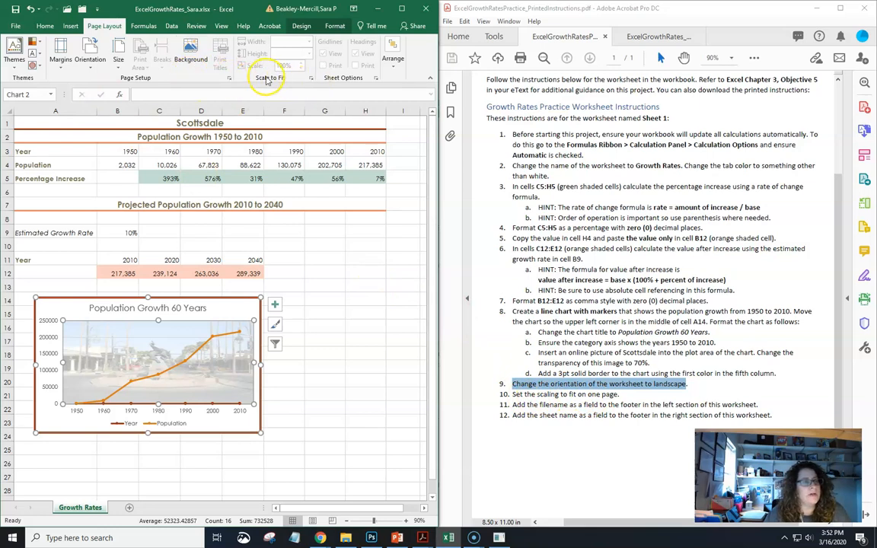
pyautogui.click(311, 80)
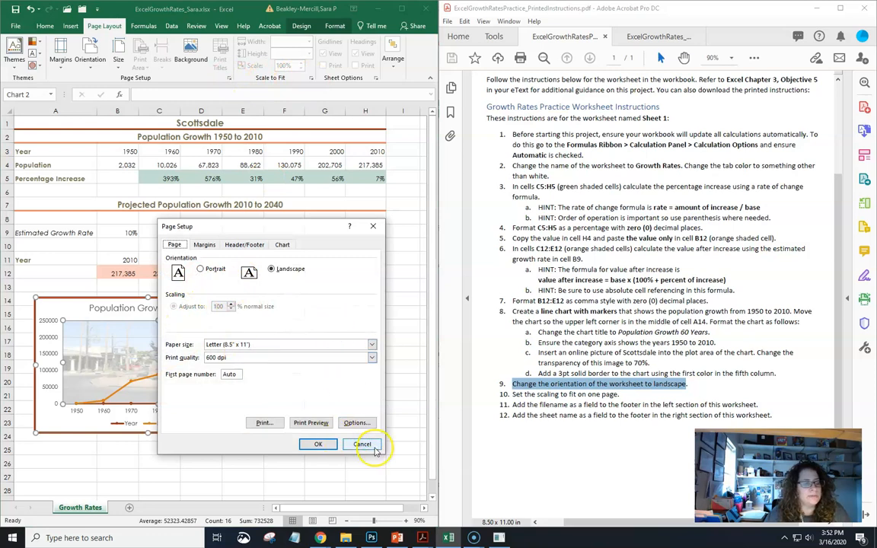
pyautogui.click(362, 444)
# - Deselect the chart by selecting cell H11 and set the worksheet's page orientation to landscape
pyautogui.click(363, 259)
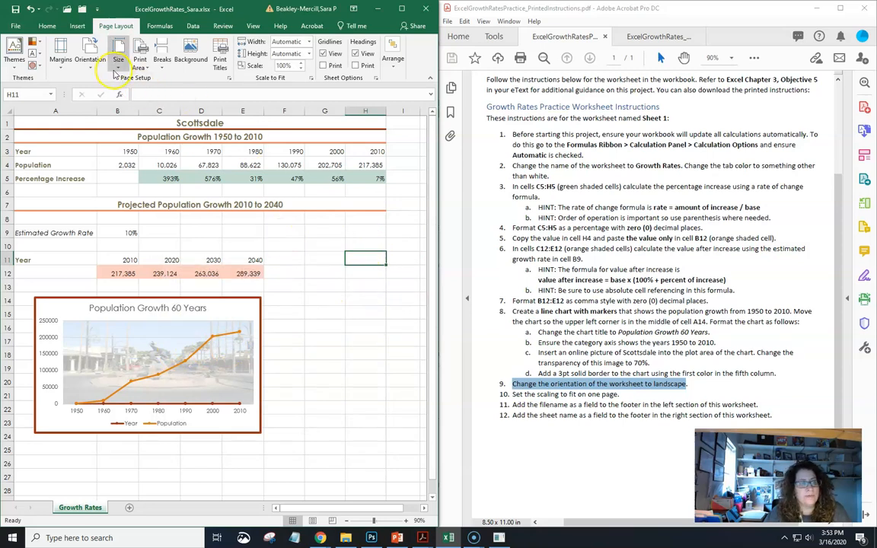
pyautogui.click(89, 53)
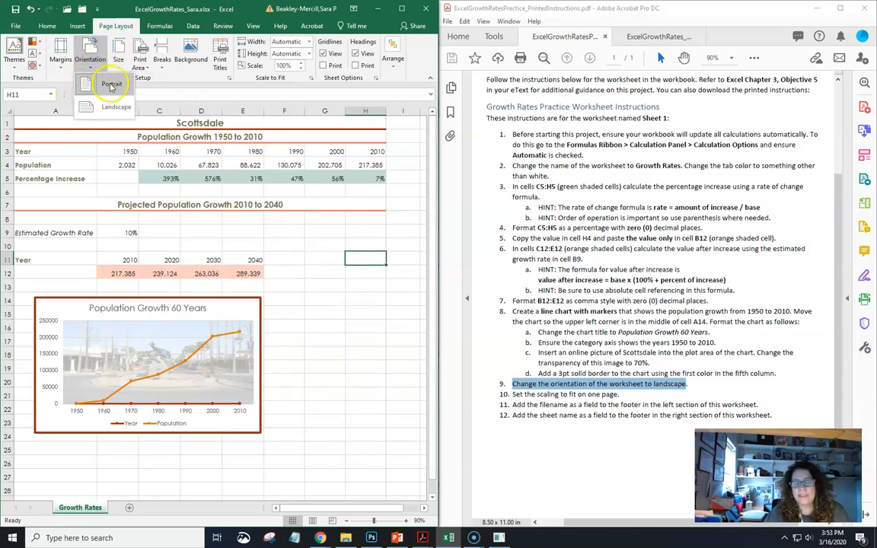
pyautogui.click(112, 86)
pyautogui.click(89, 55)
pyautogui.click(99, 106)
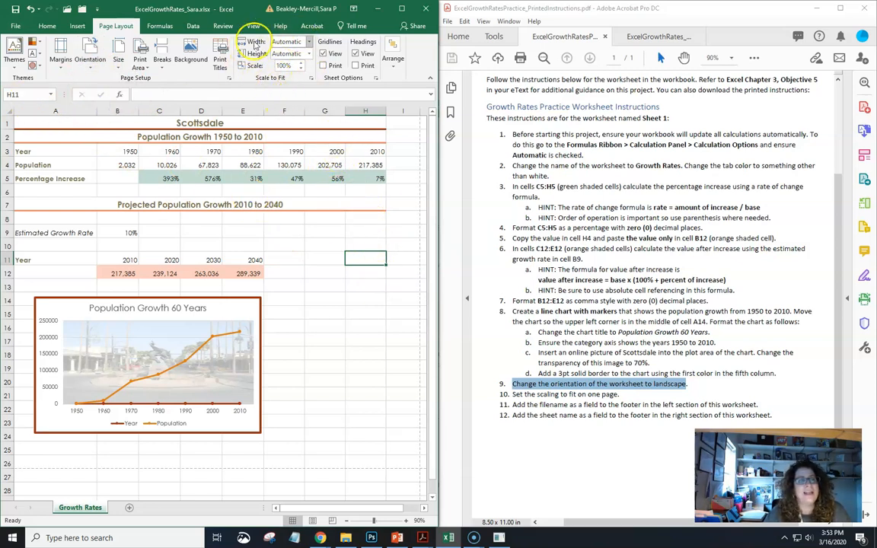
# - Scale the worksheet to fit 1 page wide by 1 page tall
pyautogui.click(312, 79)
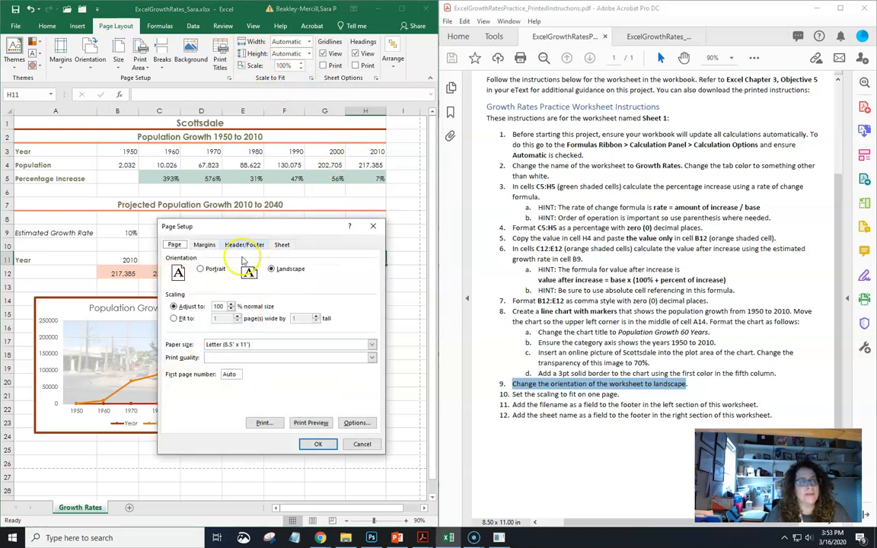
pyautogui.click(175, 319)
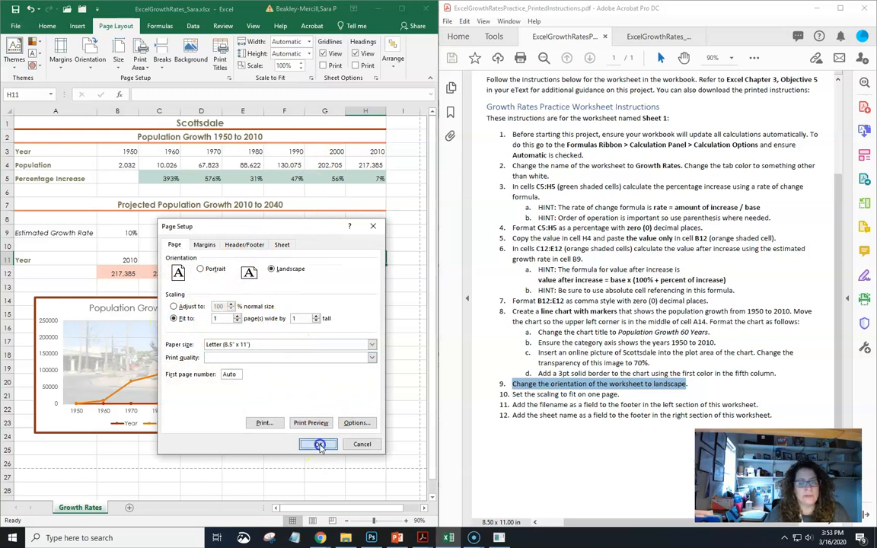
pyautogui.click(316, 446)
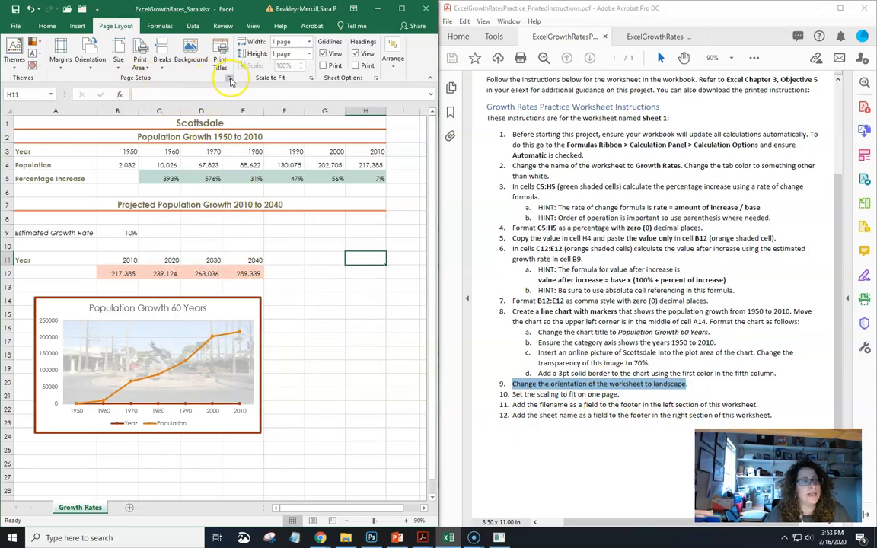
# - Create a custom footer with the file name field in the left section and the sheet name field in the right section
pyautogui.click(230, 79)
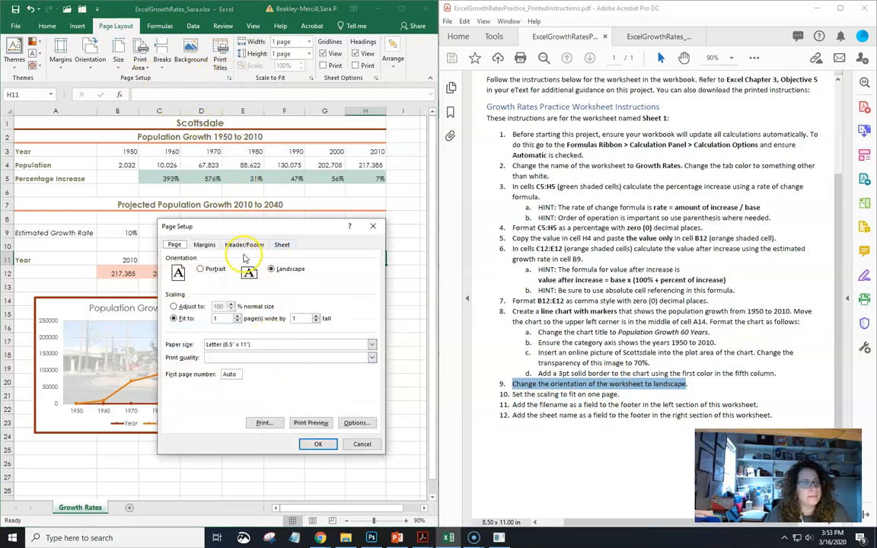
pyautogui.click(244, 246)
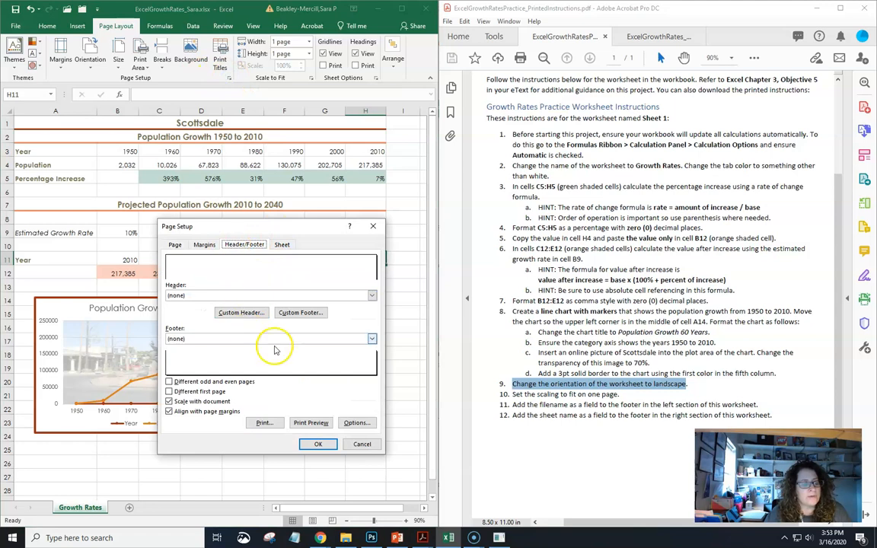
pyautogui.click(302, 313)
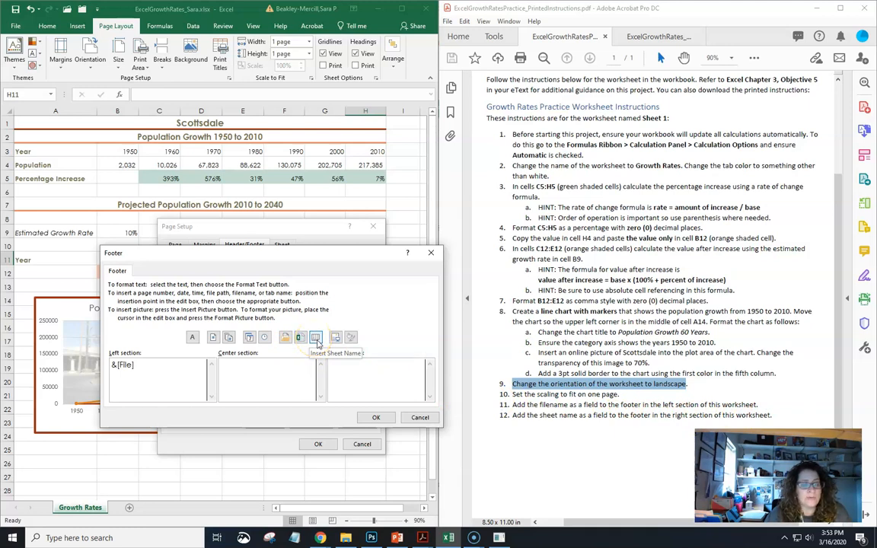
pyautogui.click(316, 338)
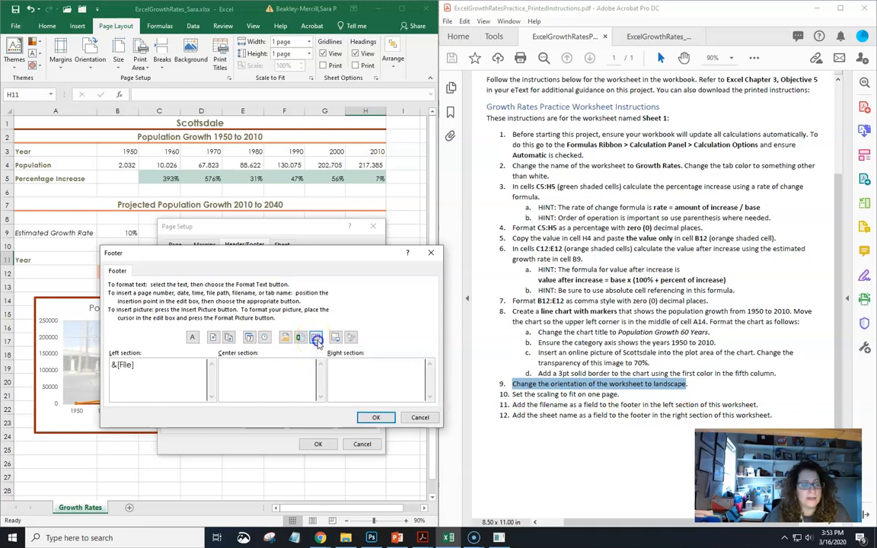
pyautogui.click(377, 418)
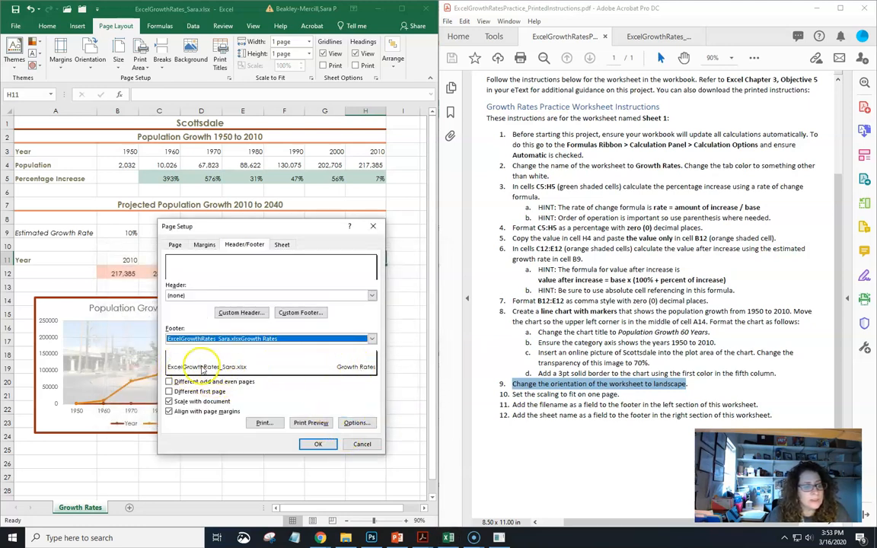
# - Open the print preview of the worksheet, minimize the instructions PDF and maximize the workbook window to examine the page layout and footer
pyautogui.click(304, 422)
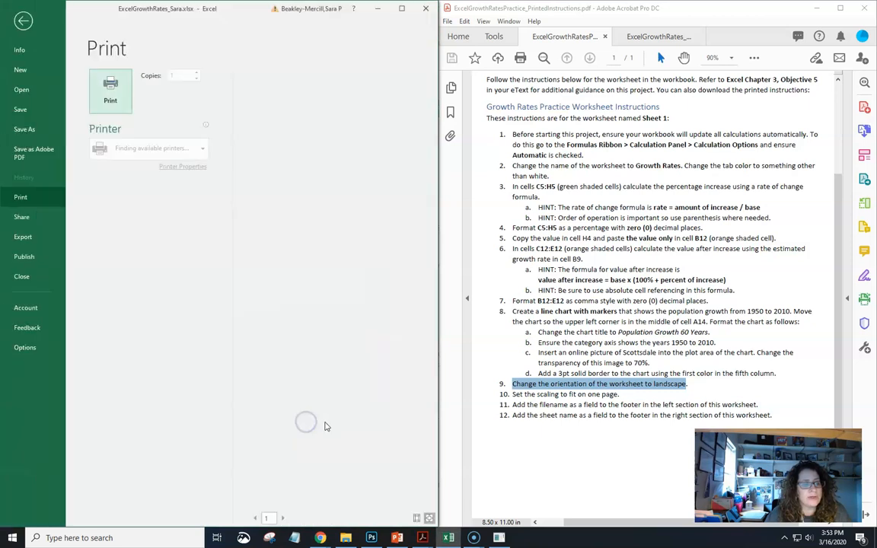
pyautogui.click(816, 9)
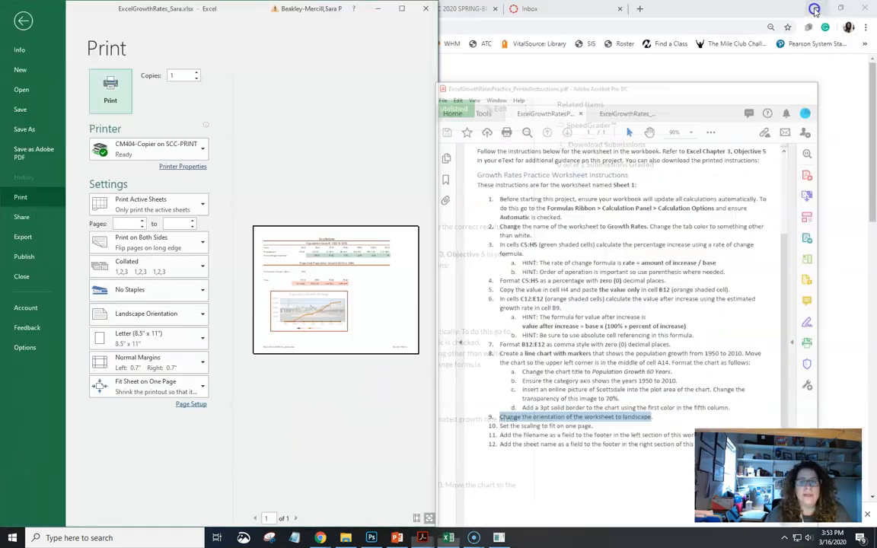
pyautogui.click(401, 8)
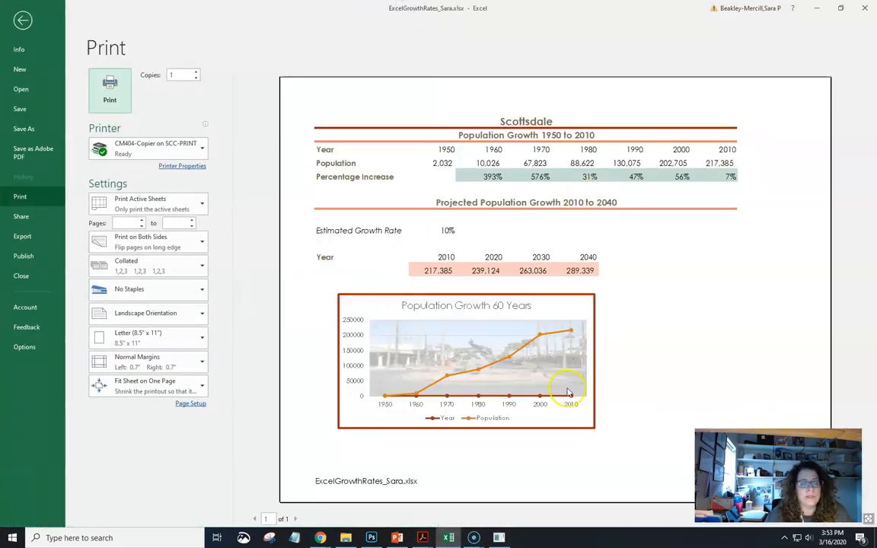